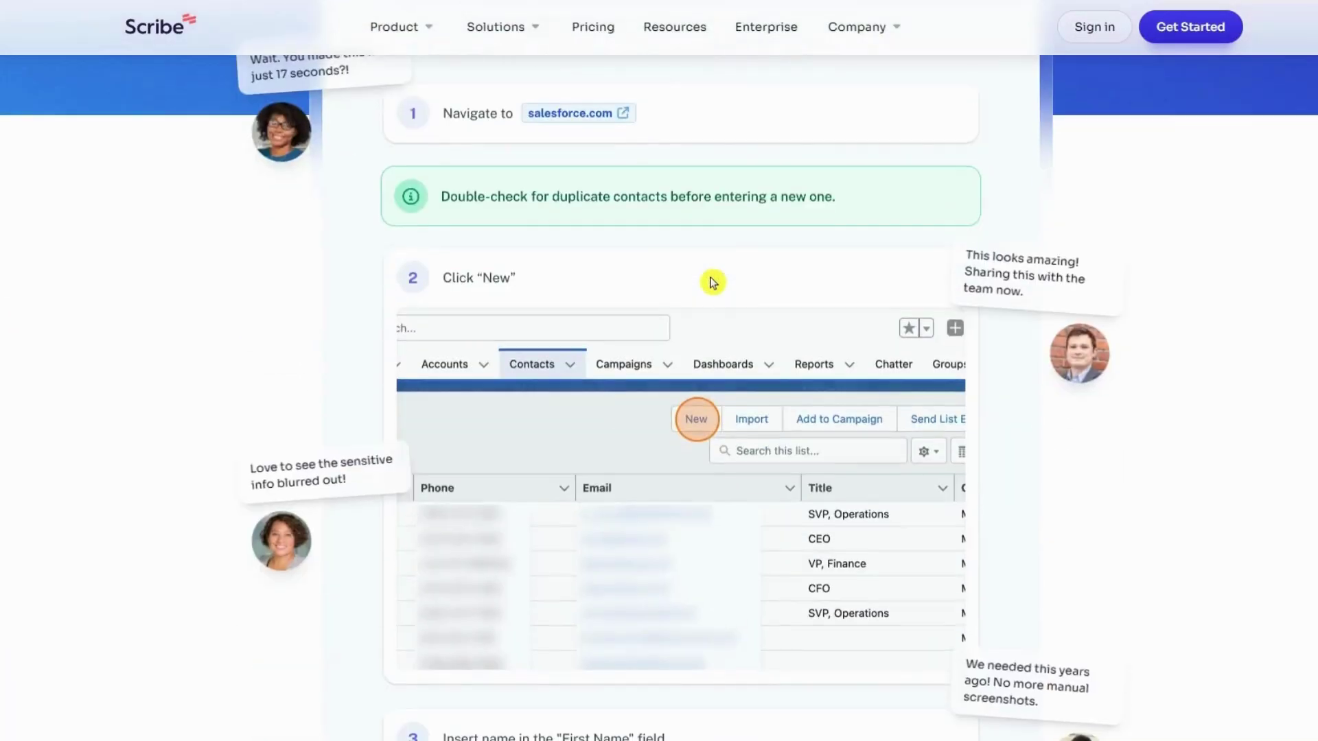
Scroll down the Scribe landing page past the sample Salesforce guide and customer logos
scroll(713, 282, down, 20)
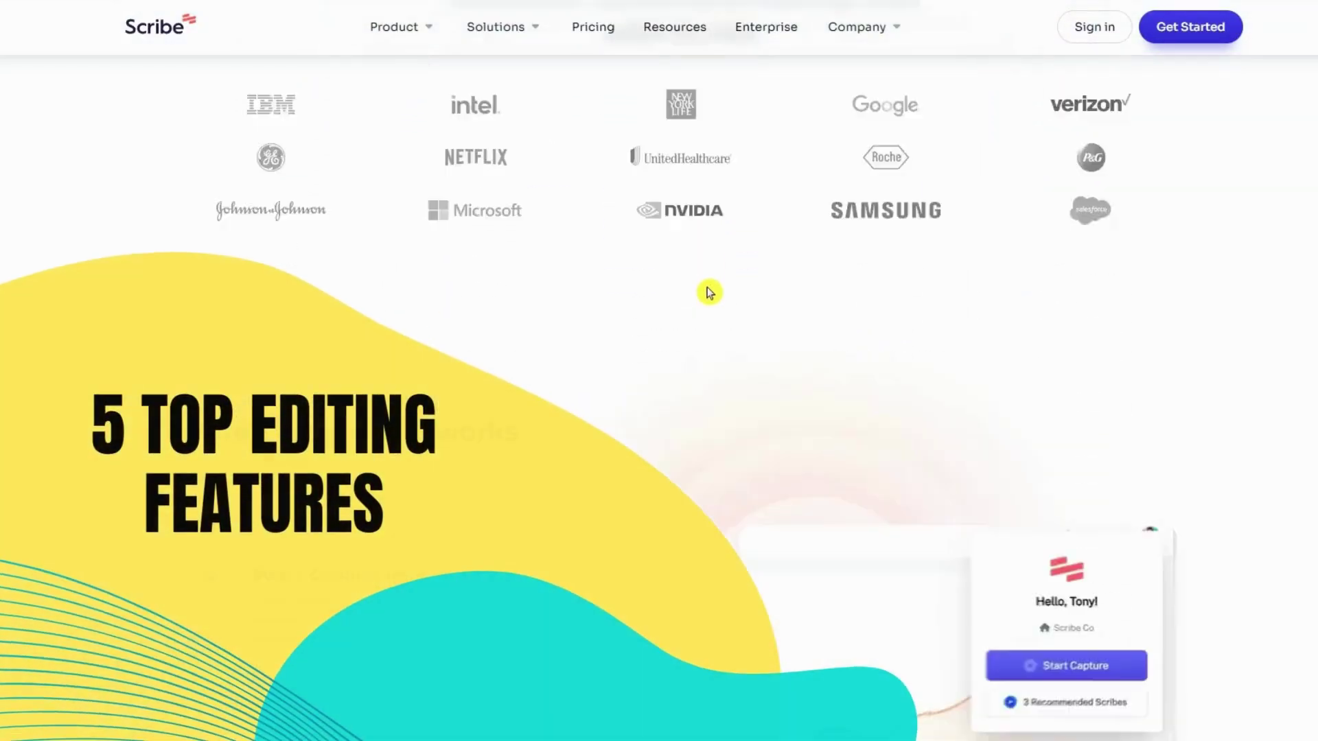
scroll(709, 294, down, 4)
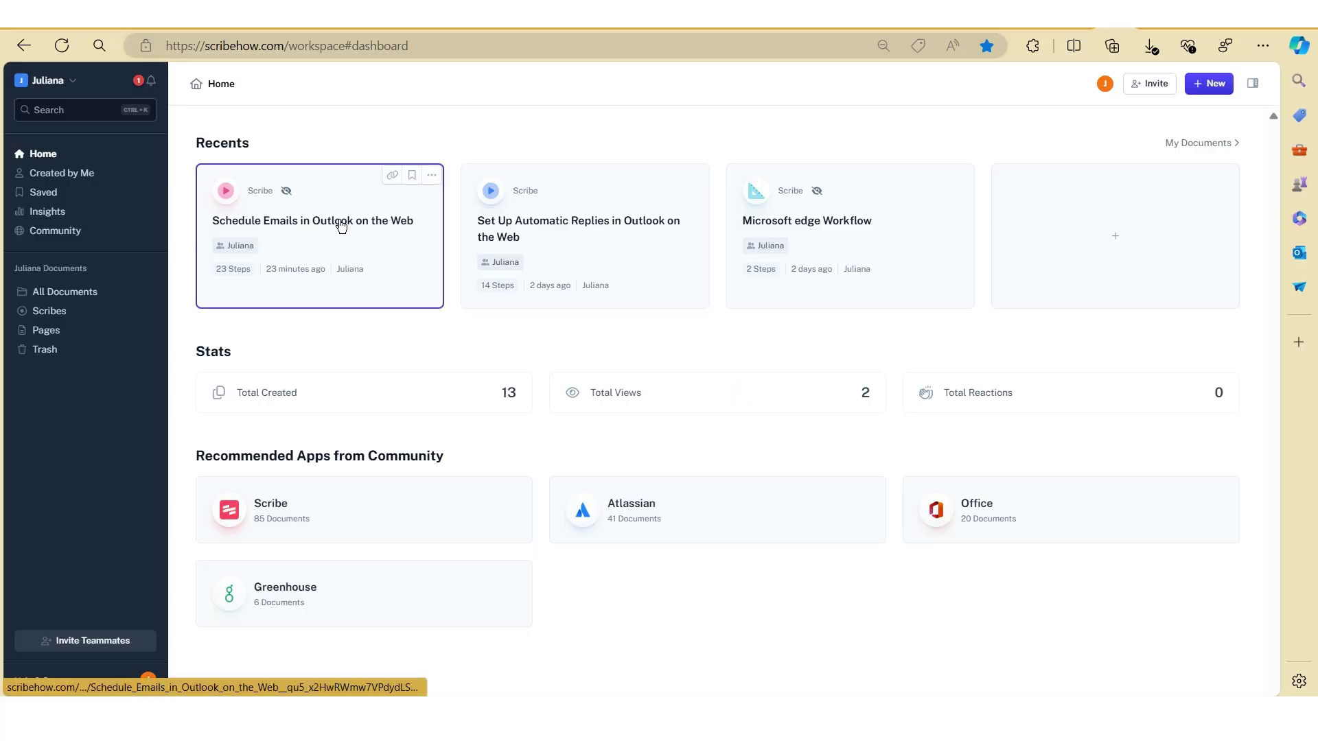
Open the 'Schedule Emails in Outlook on the Web' guide from Recents
click(341, 227)
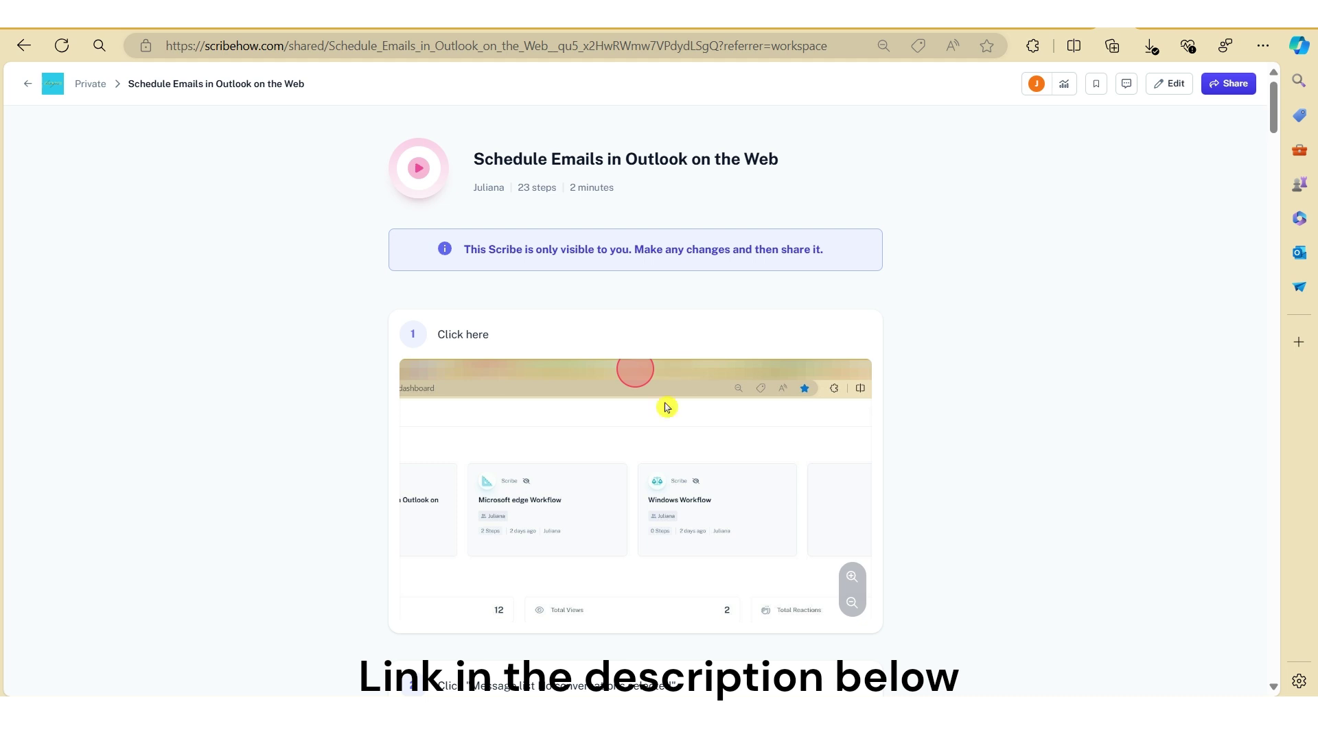
Scroll the guide down to step 3 'Click Home' and step 4 'Click New'
scroll(669, 405, down, 4)
scroll(666, 407, down, 9)
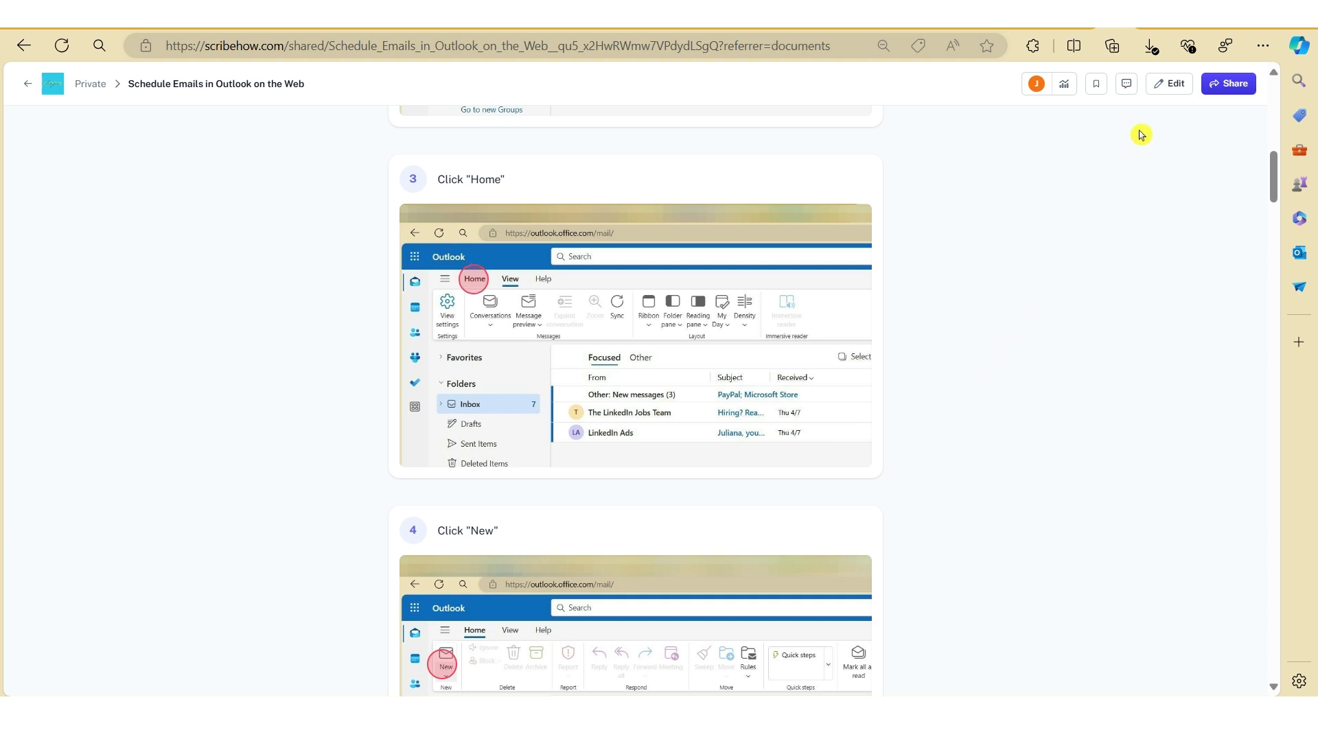
In edit mode, retitle step 3 'In the toolbar, select Home.' with Home in bold
click(1170, 84)
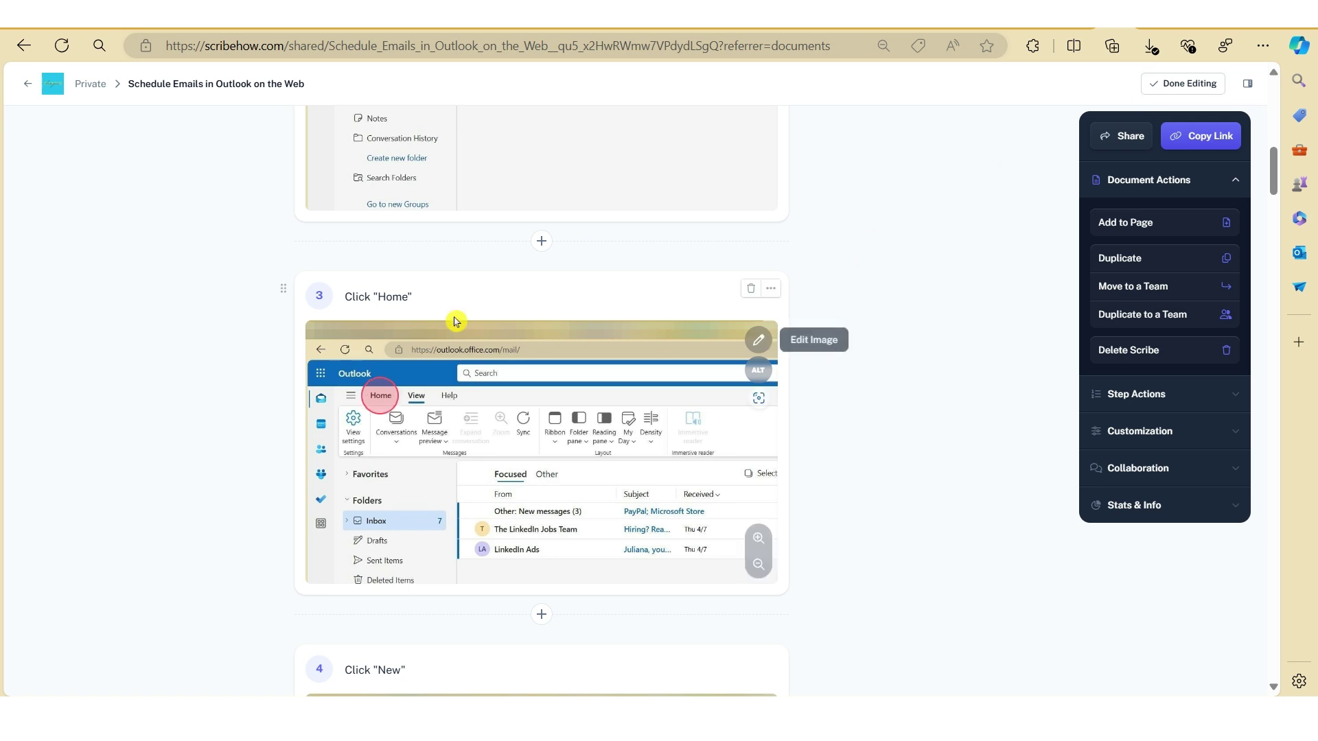
click(388, 297)
triple_click(388, 298)
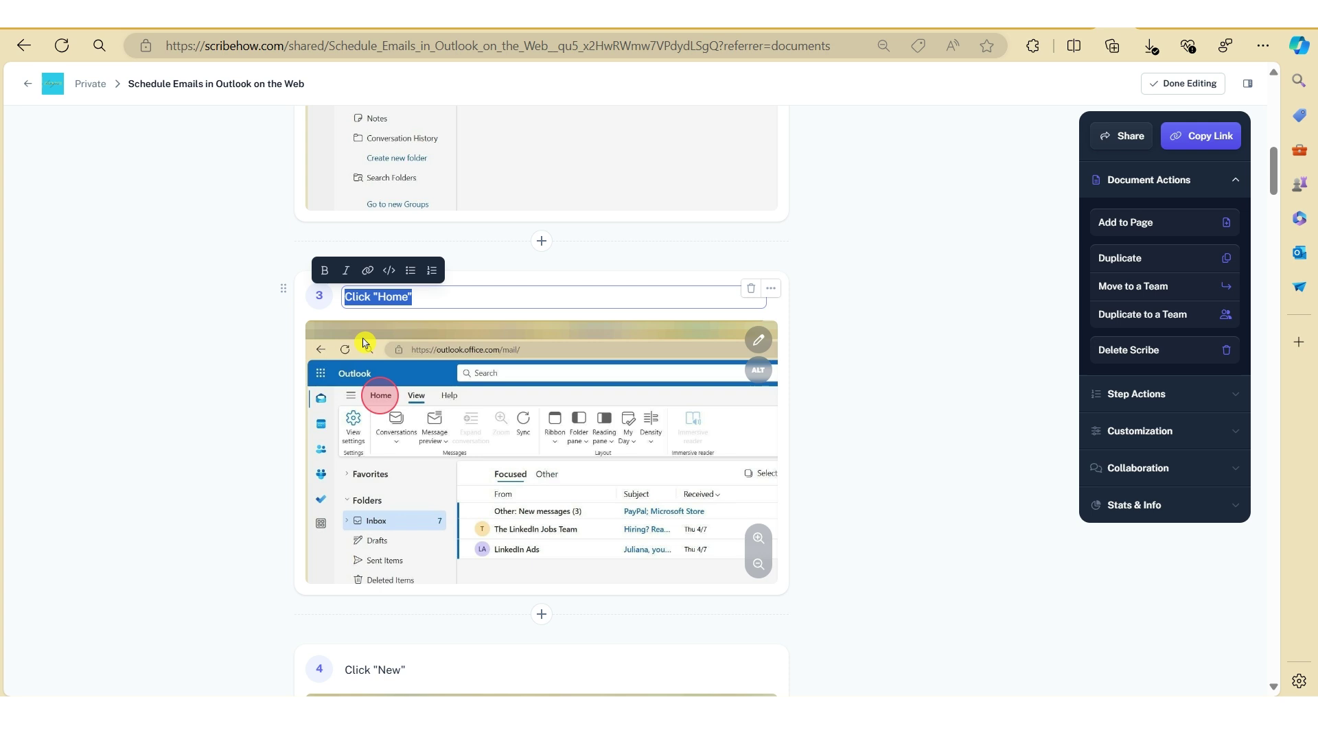
text(In the Toolbar, select Home)
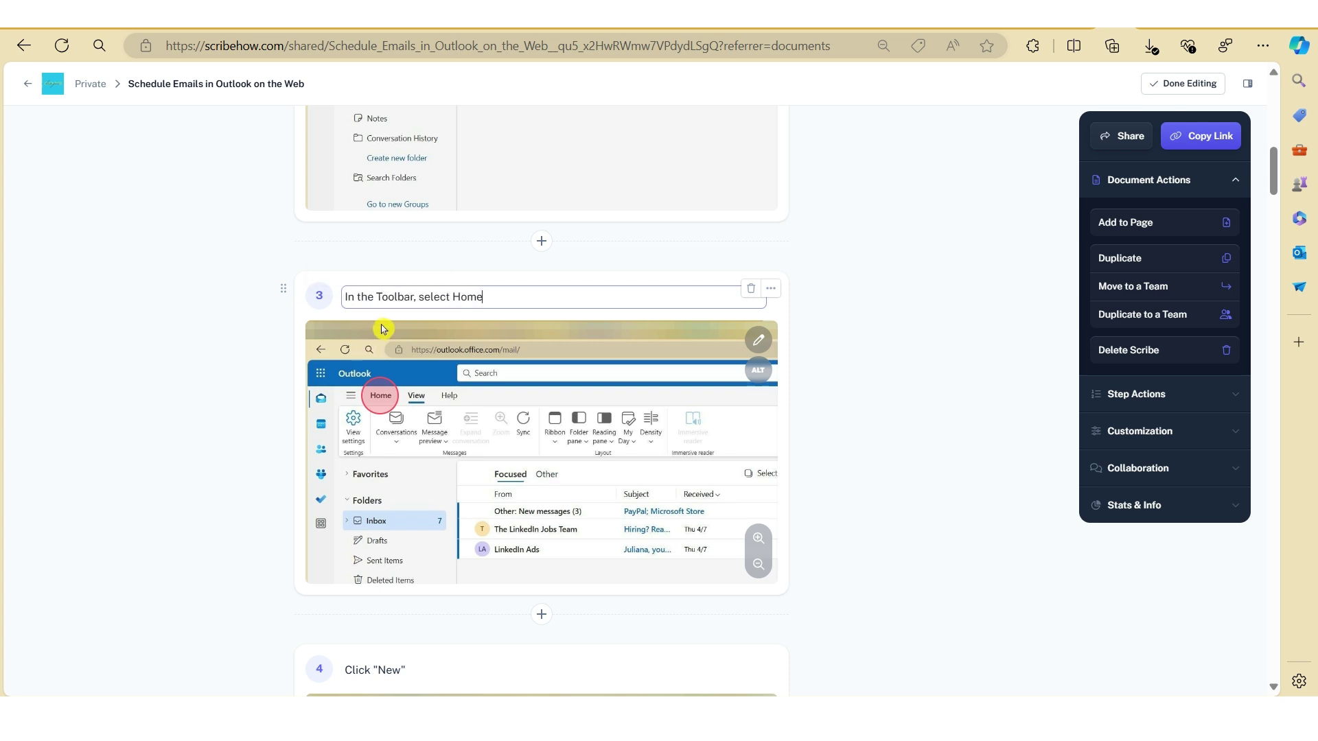
text(.)
click(854, 486)
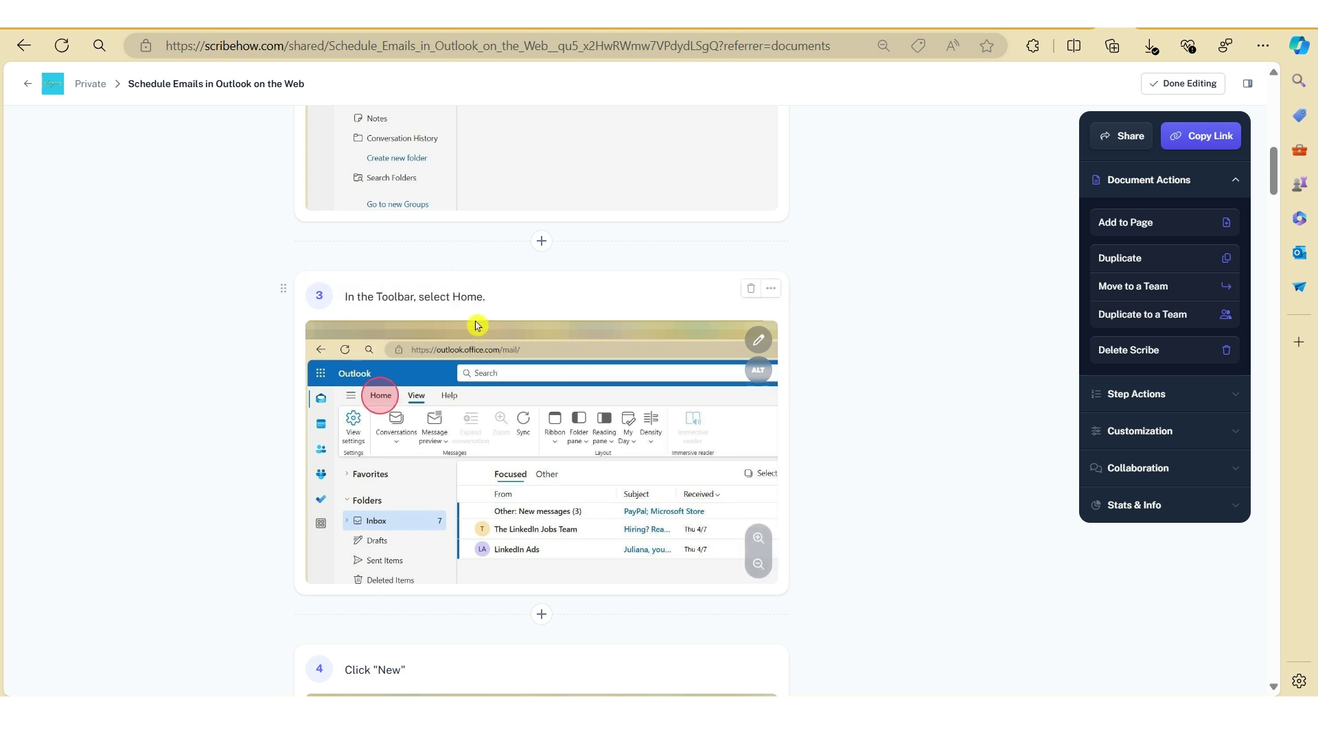
click(467, 300)
double_click(468, 299)
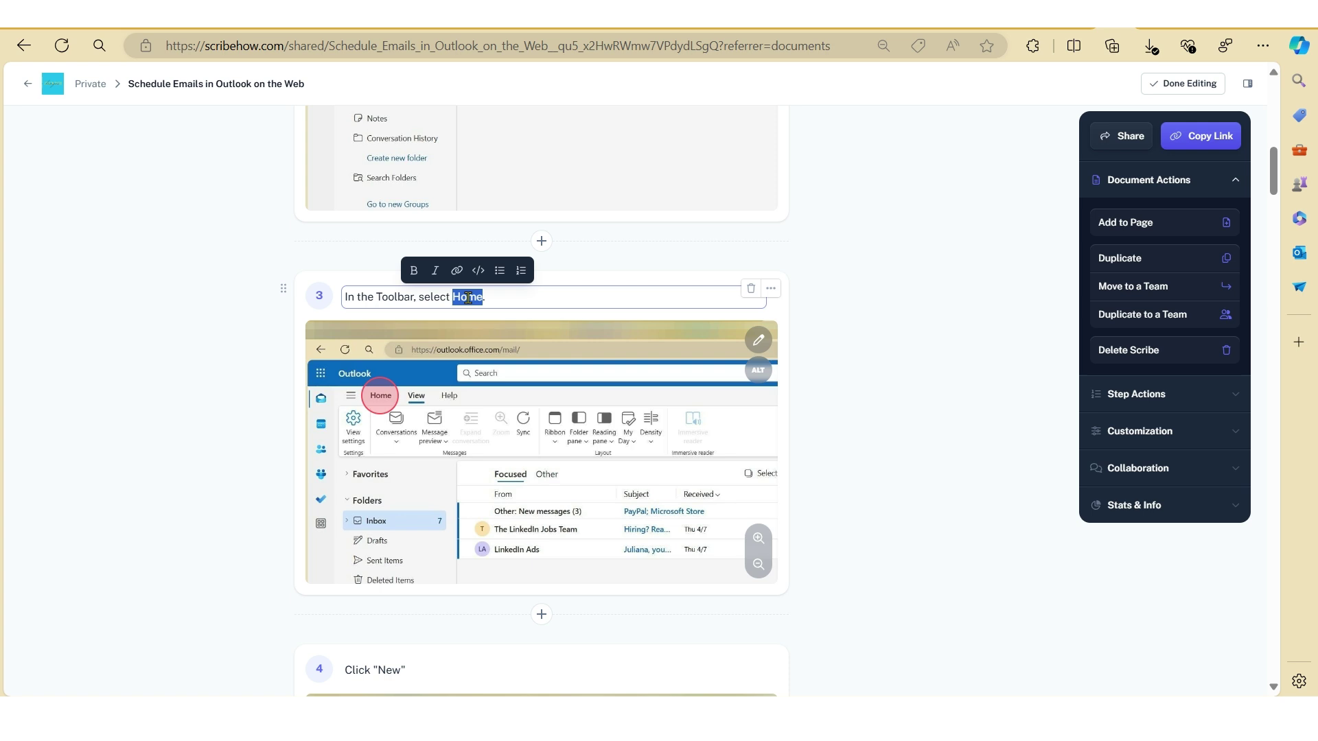
click(414, 271)
click(834, 382)
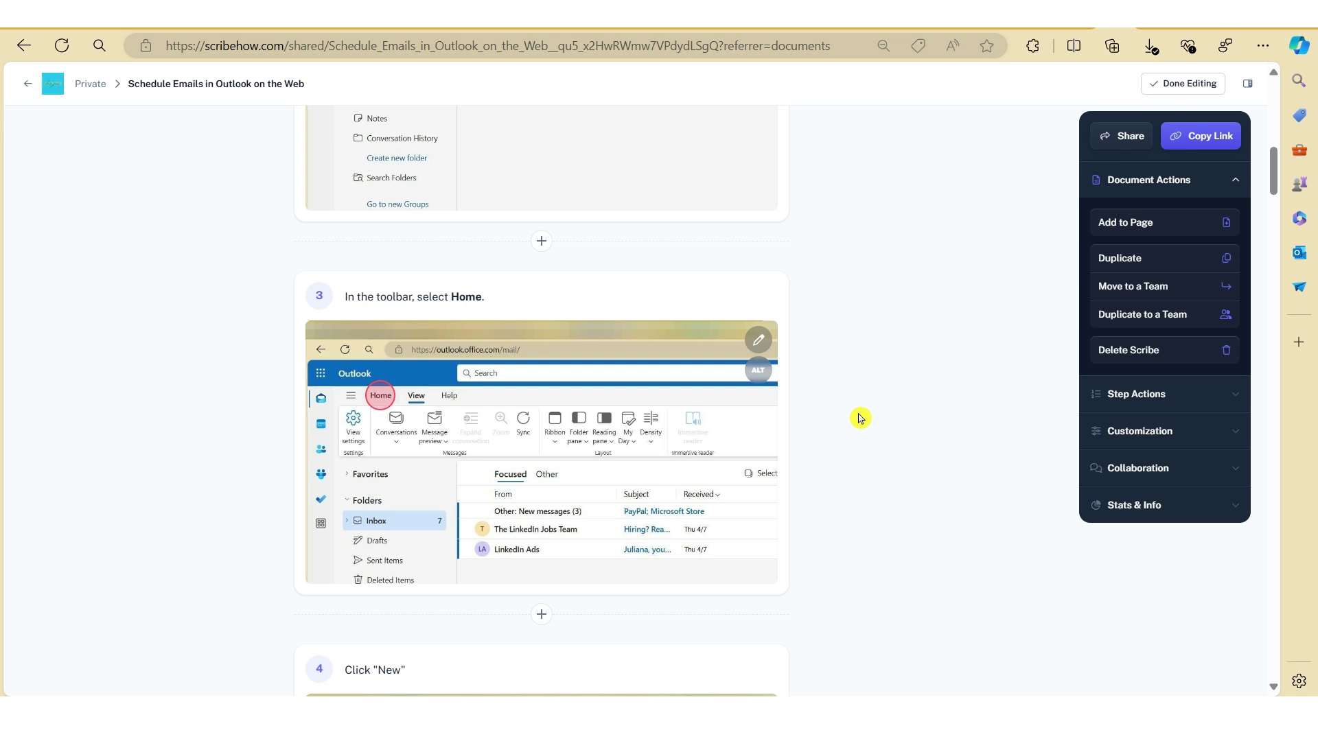
Delete the guide's first two steps through Step Actions, confirming the 2-step deletion
scroll(860, 418, up, 10)
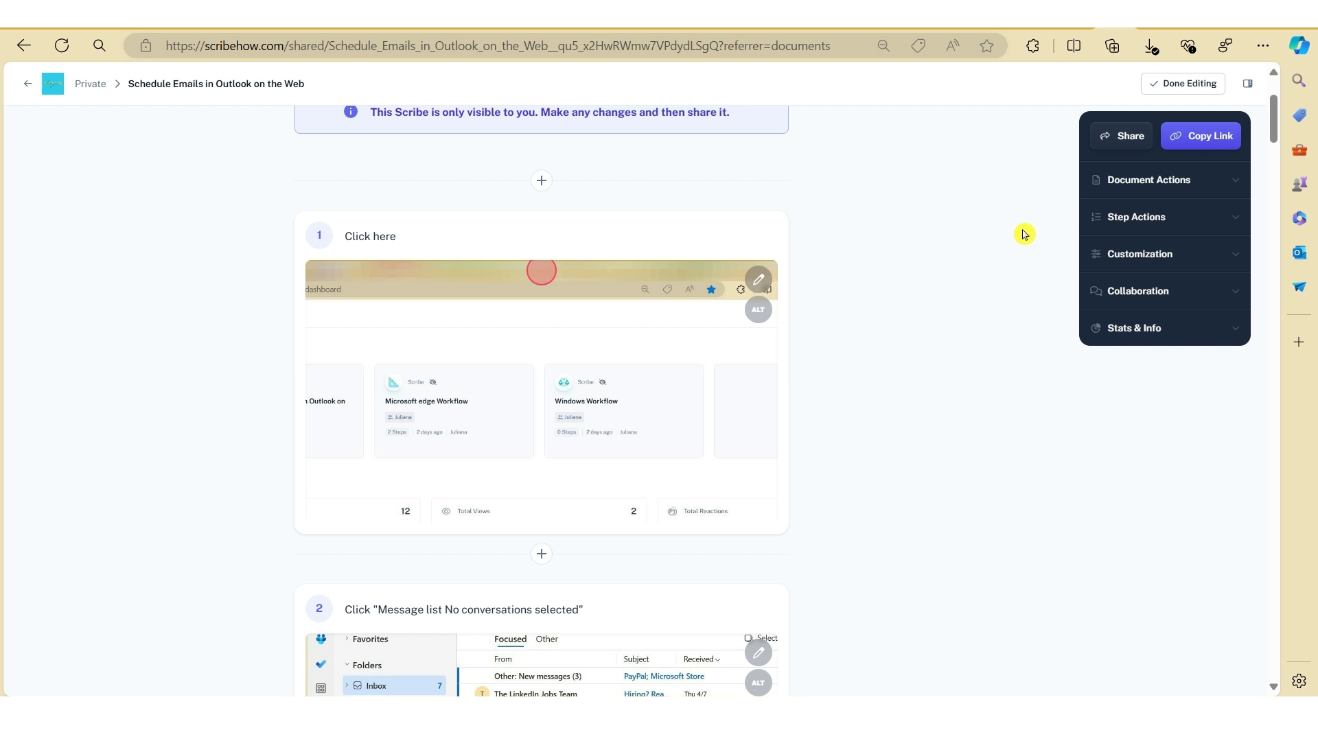
click(1142, 224)
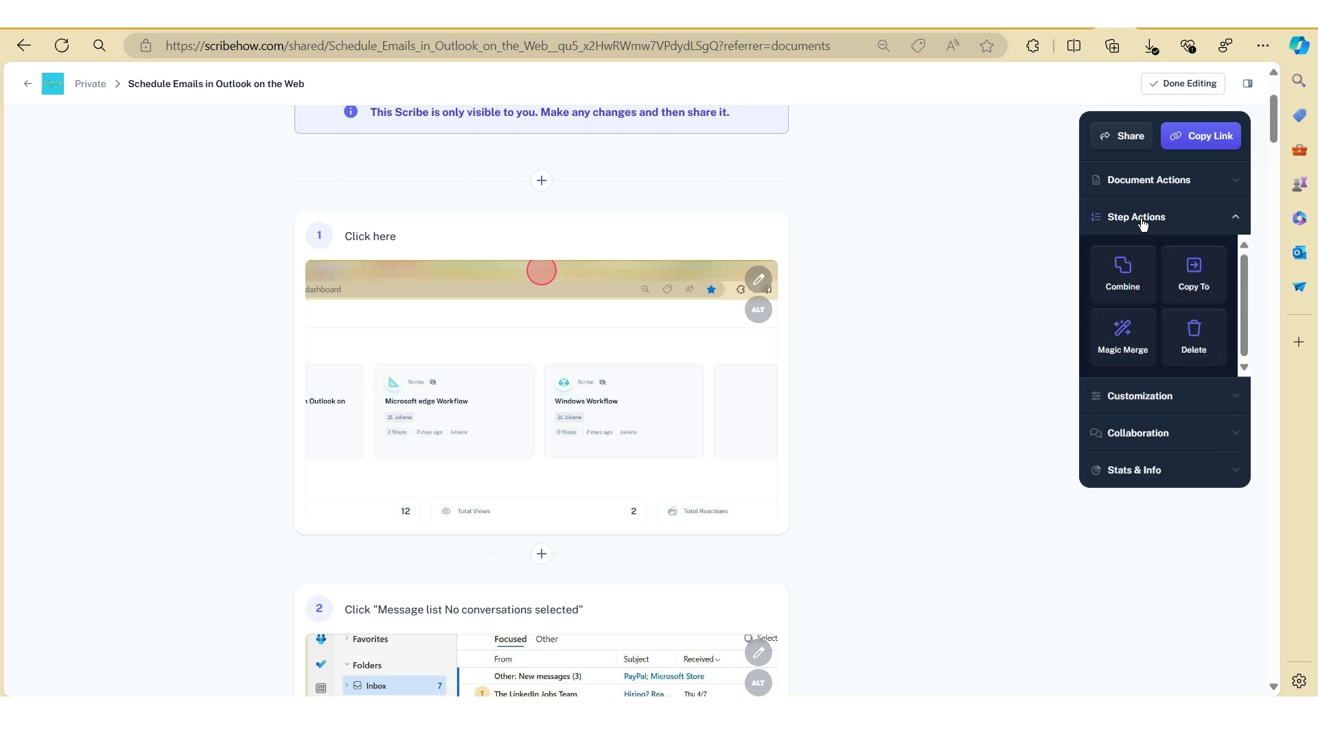
click(1205, 345)
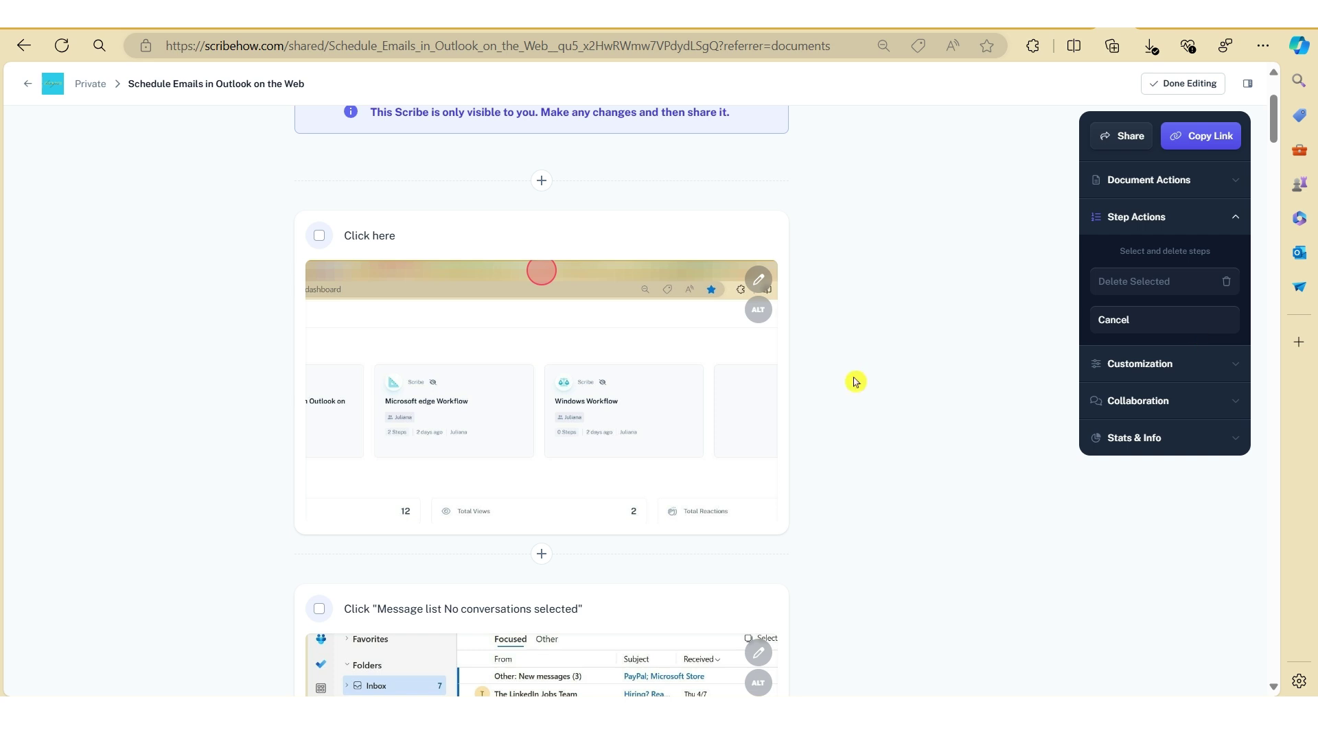
click(320, 239)
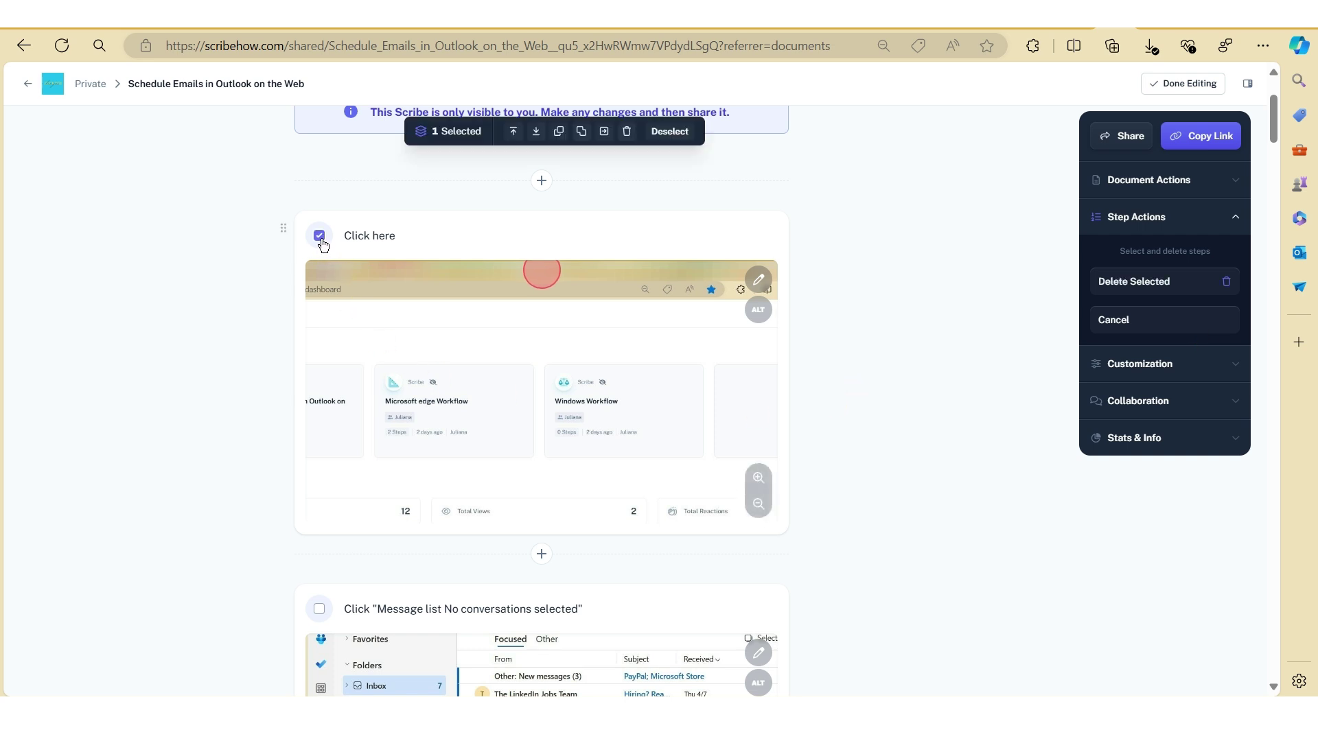
click(320, 610)
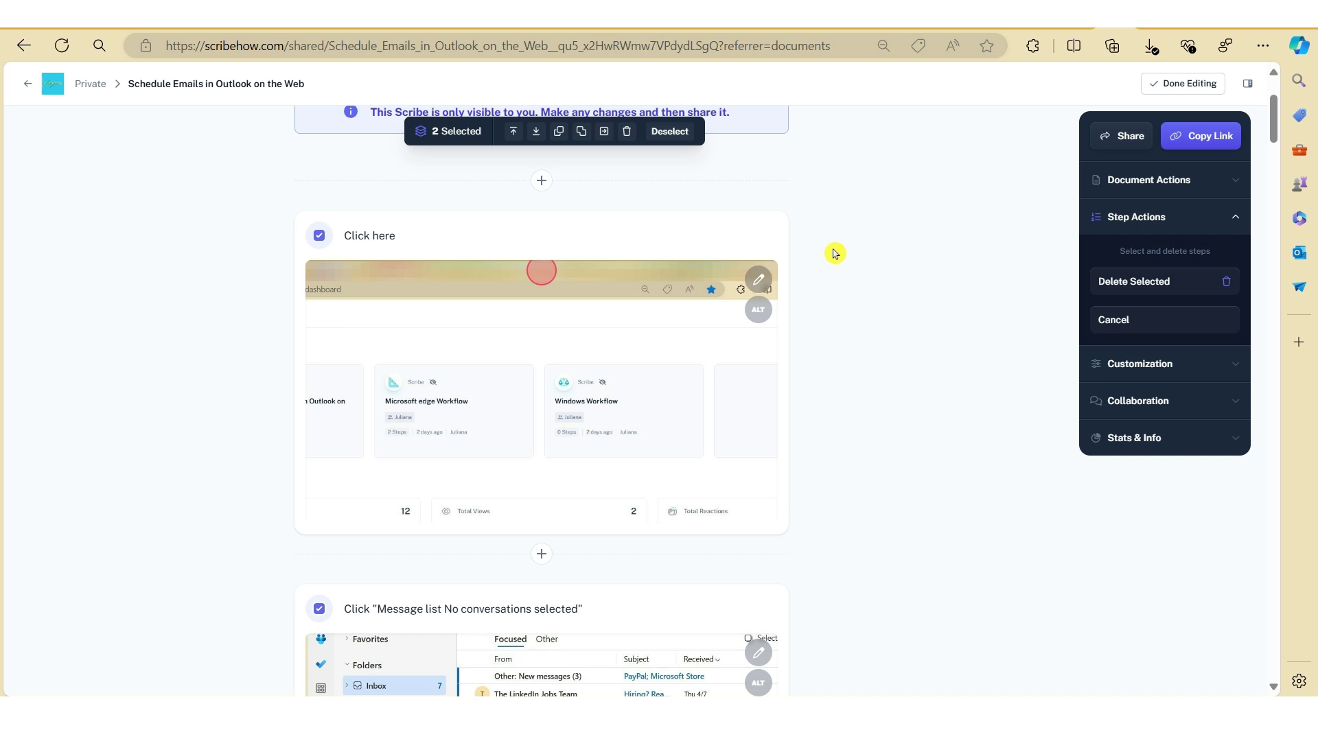
click(627, 135)
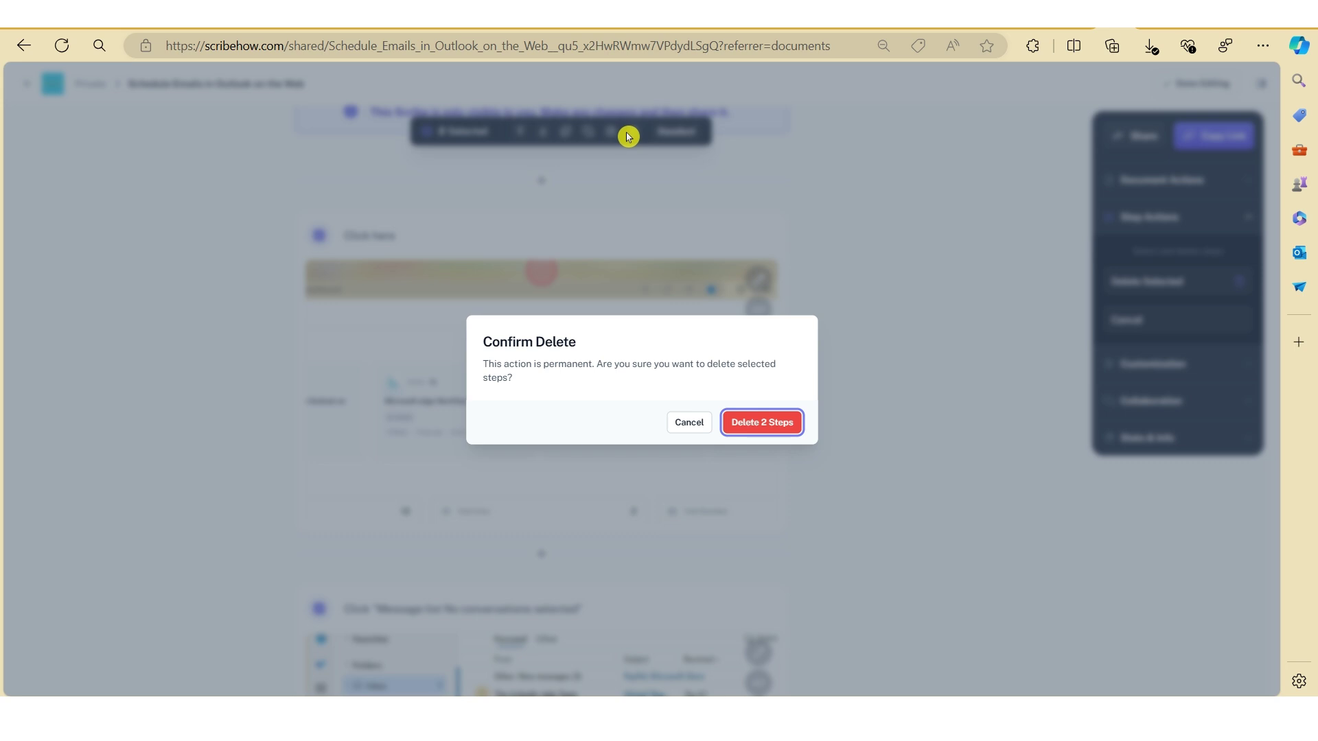
click(777, 424)
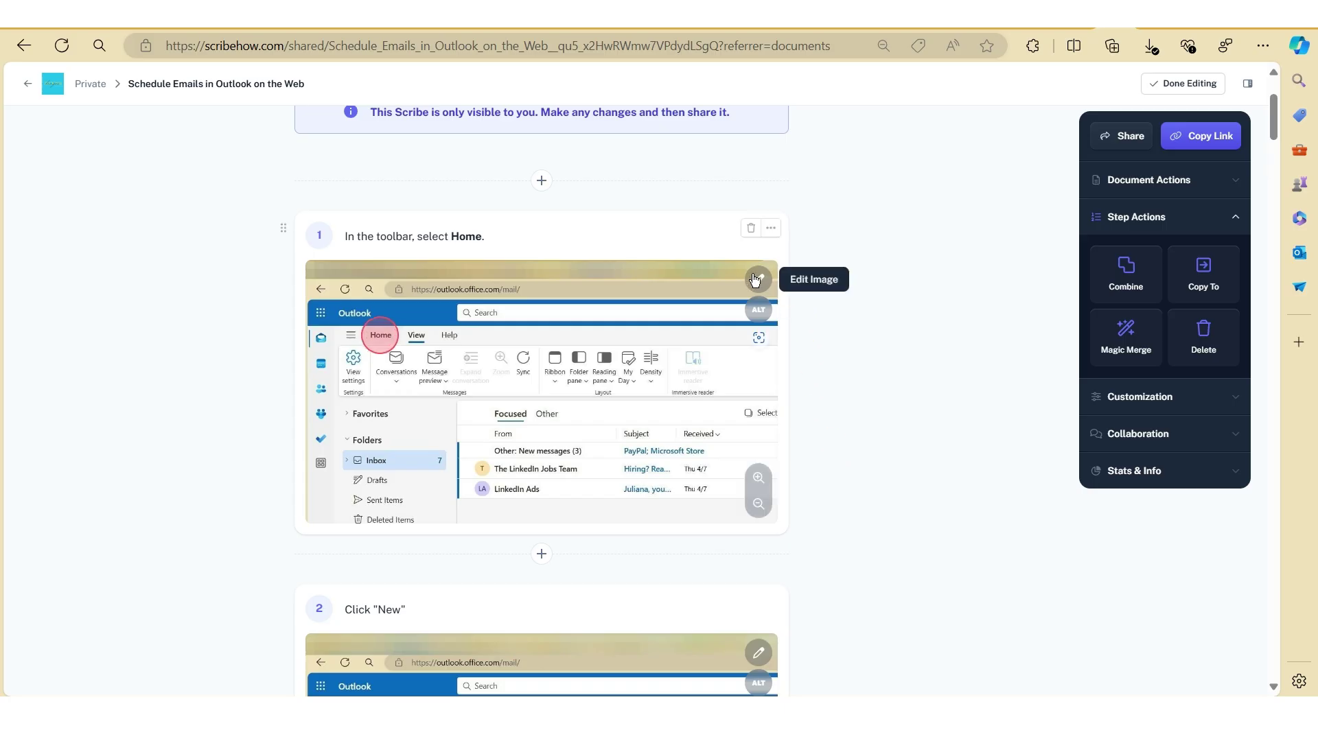
Open step 1's Outlook screenshot in the image editor
click(755, 280)
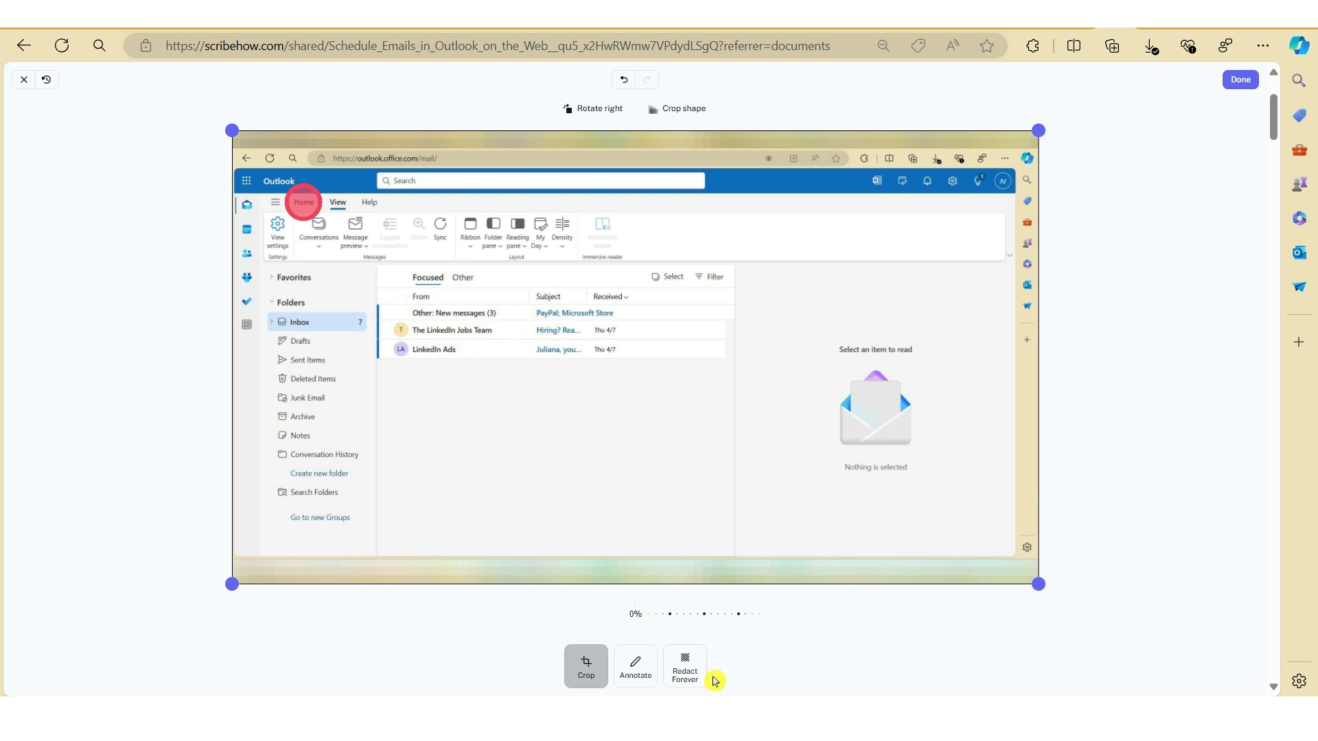
Blur out the message list and folder pane in step 1's screenshot, then return to the guide
click(687, 676)
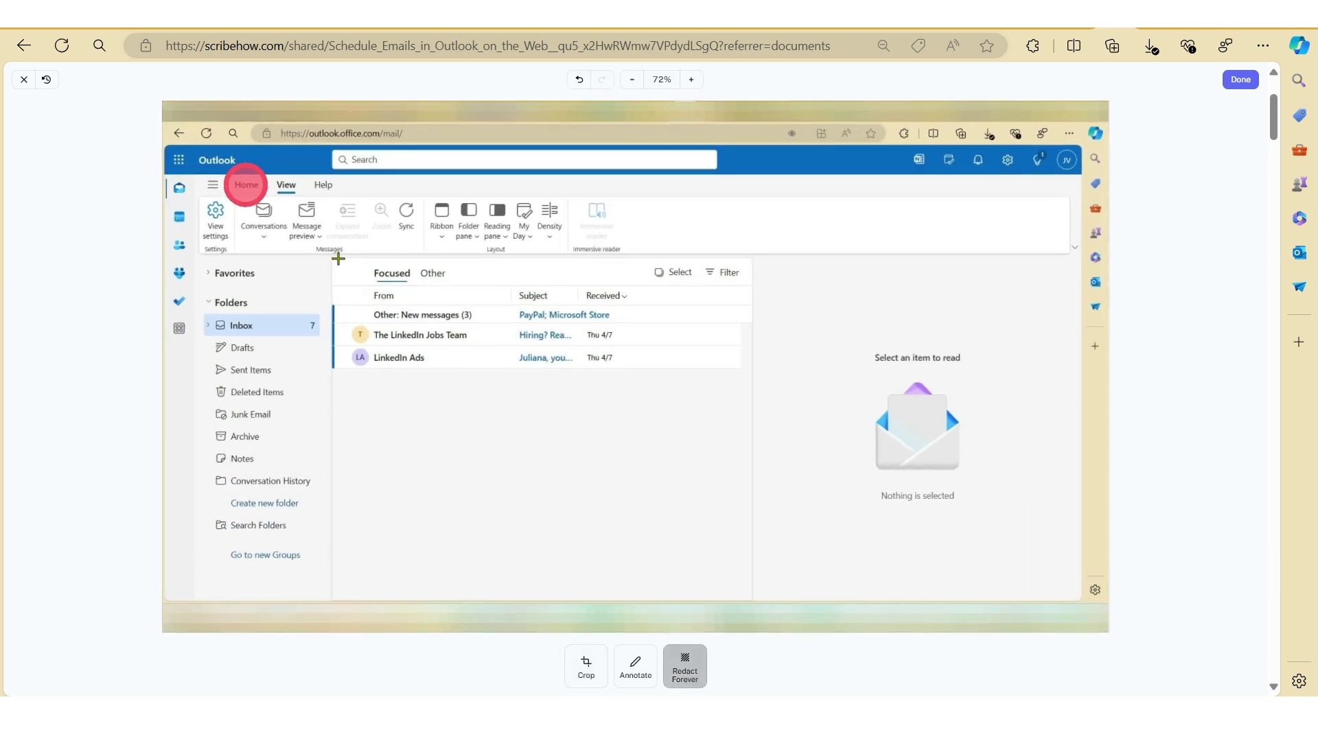
mouse_move(338, 258)
mouse_down()
mouse_move(697, 362)
mouse_move(750, 400)
mouse_up()
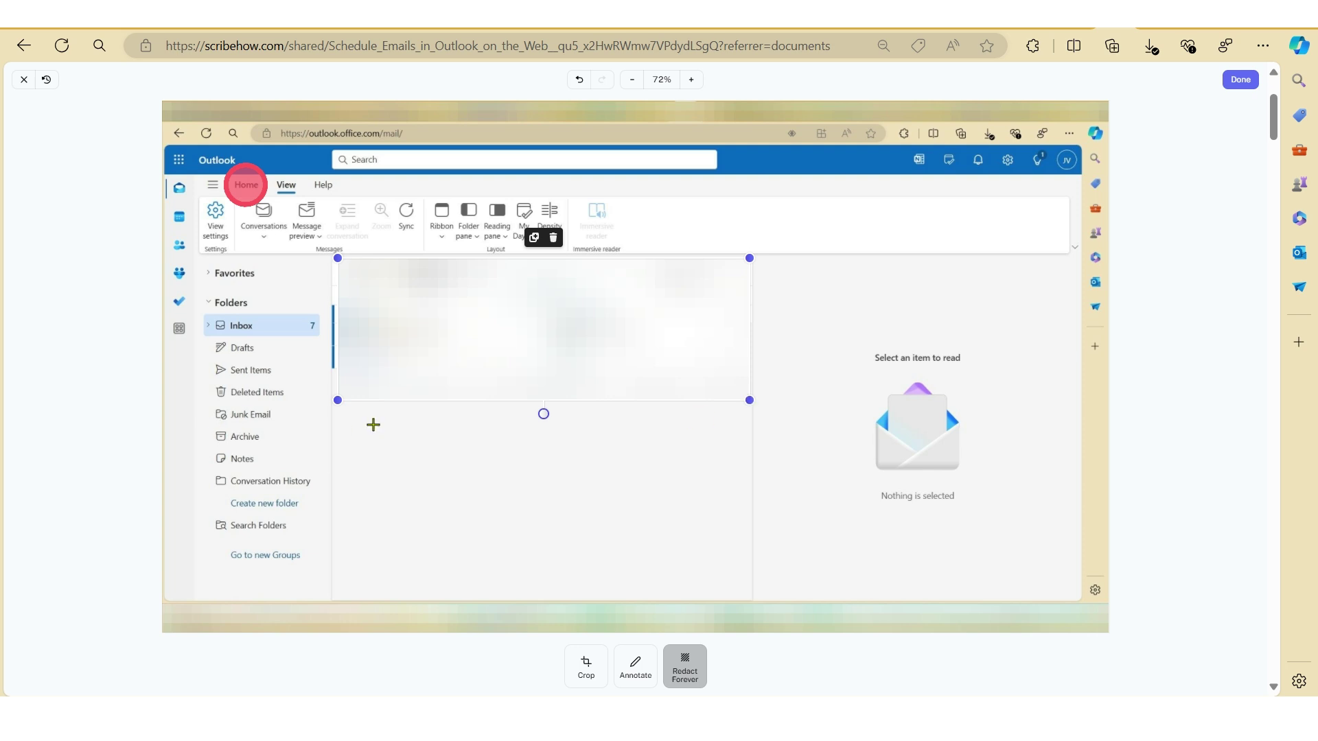
drag(202, 257, 335, 571)
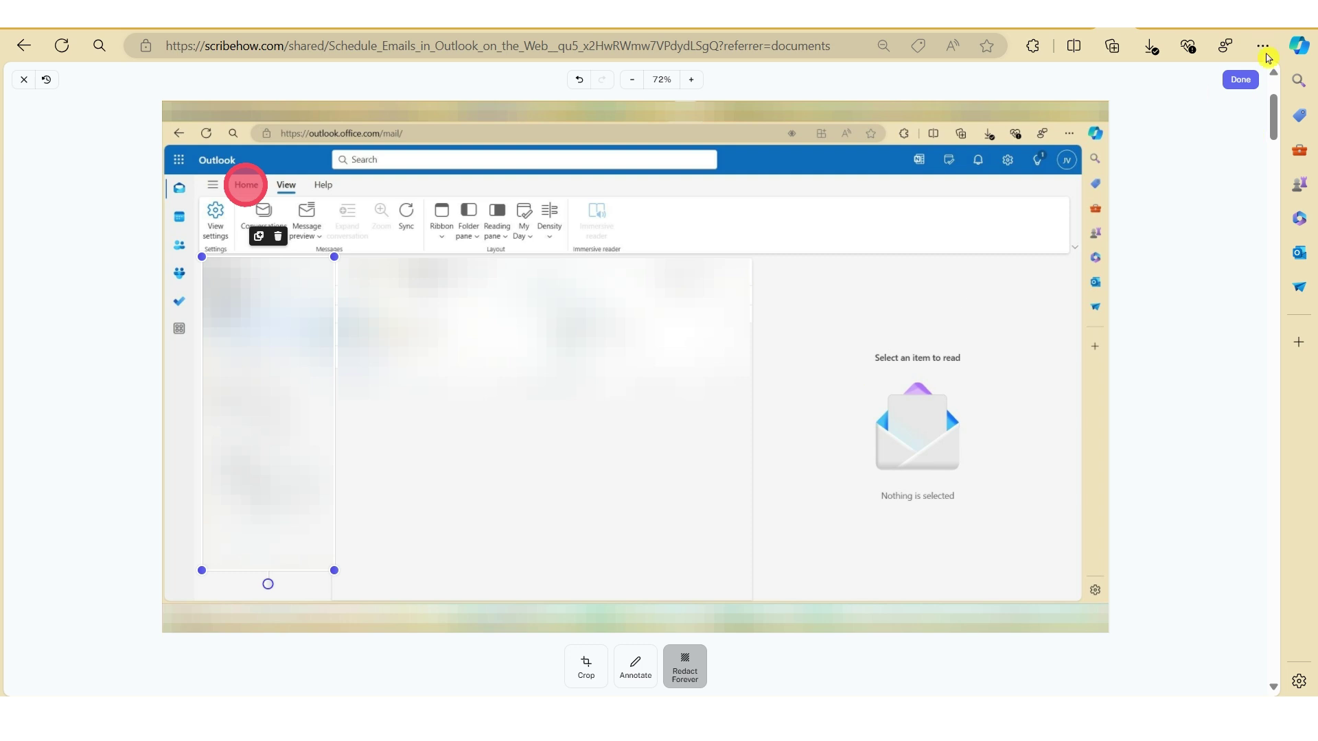
click(1241, 79)
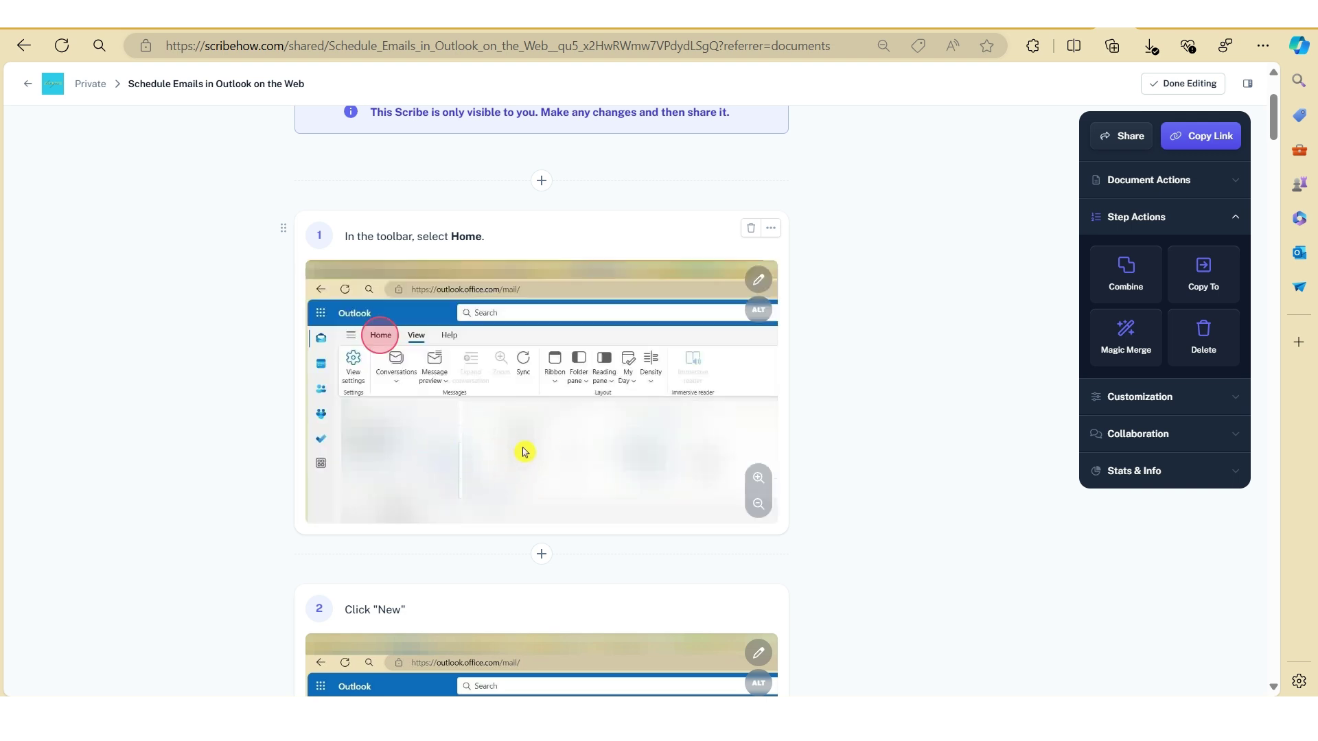
Combine the 'Click New' and 'Click Navigation pane' steps into a single step 2
scroll(522, 454, down, 5)
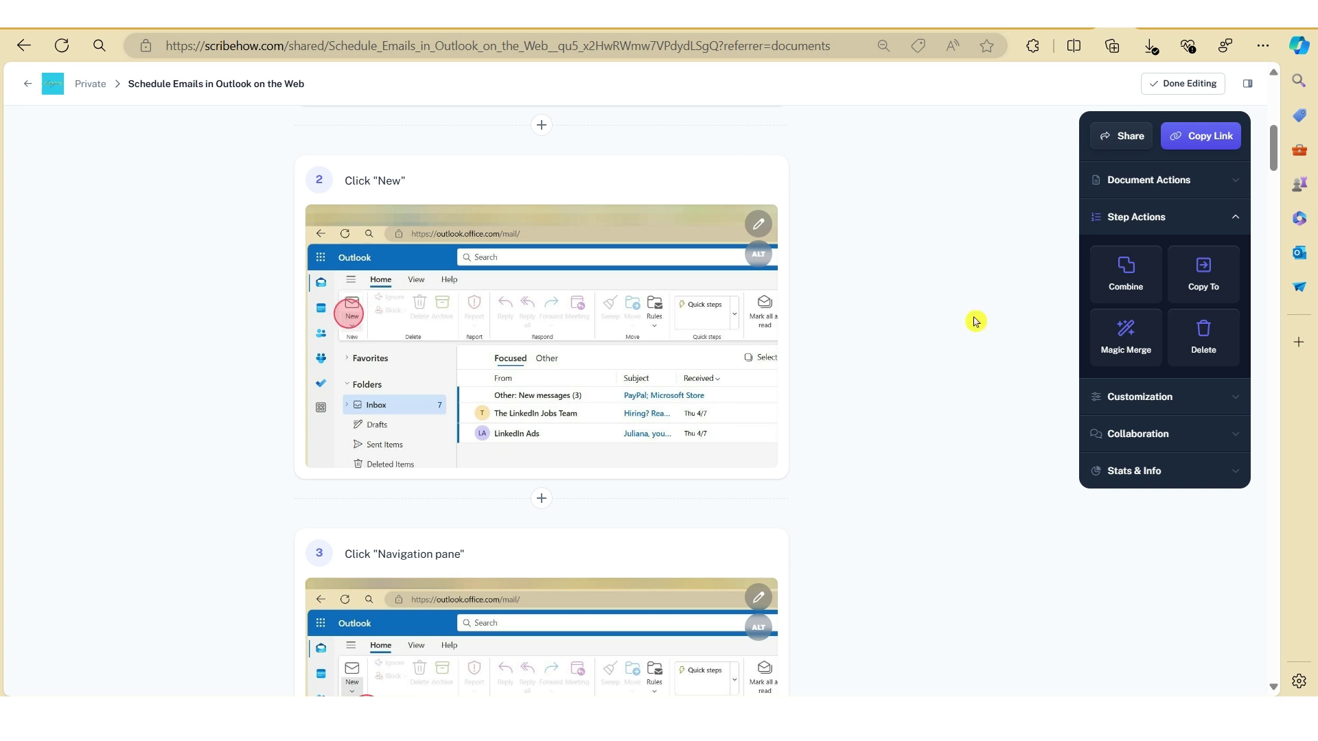
click(1115, 277)
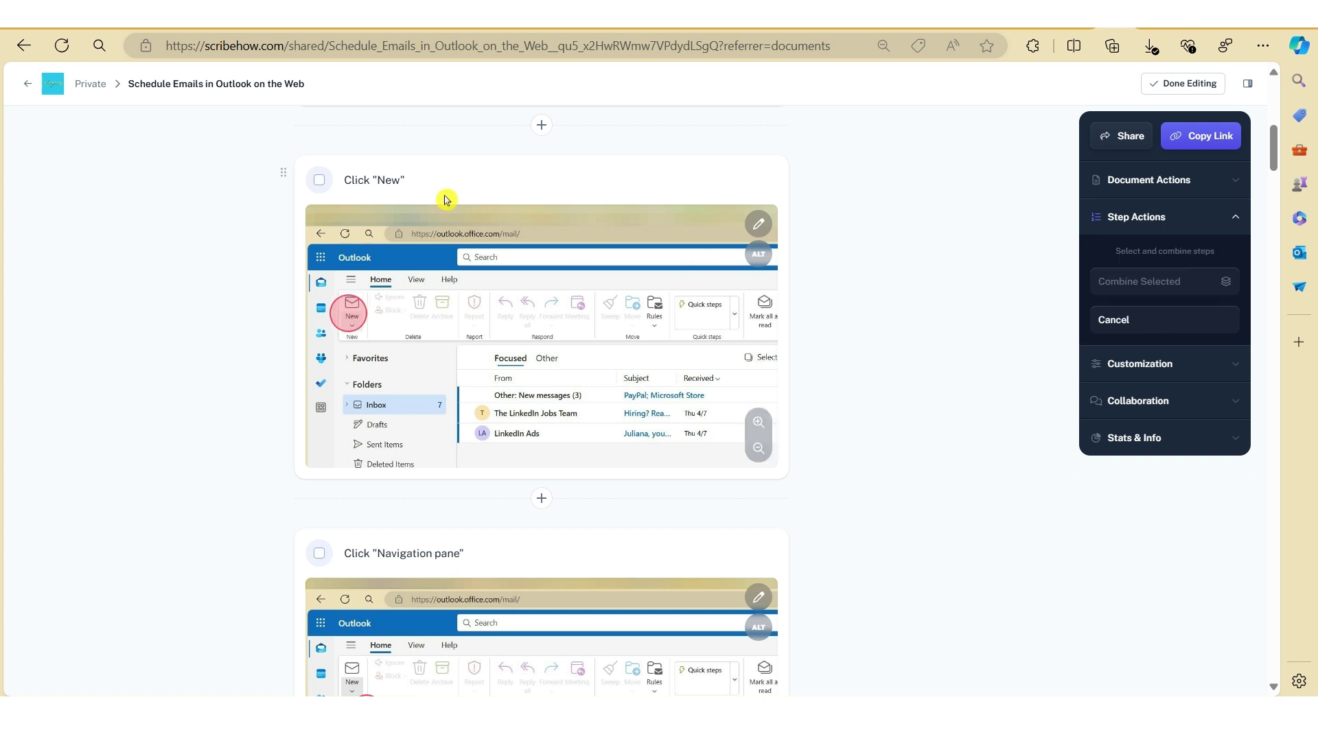
click(319, 181)
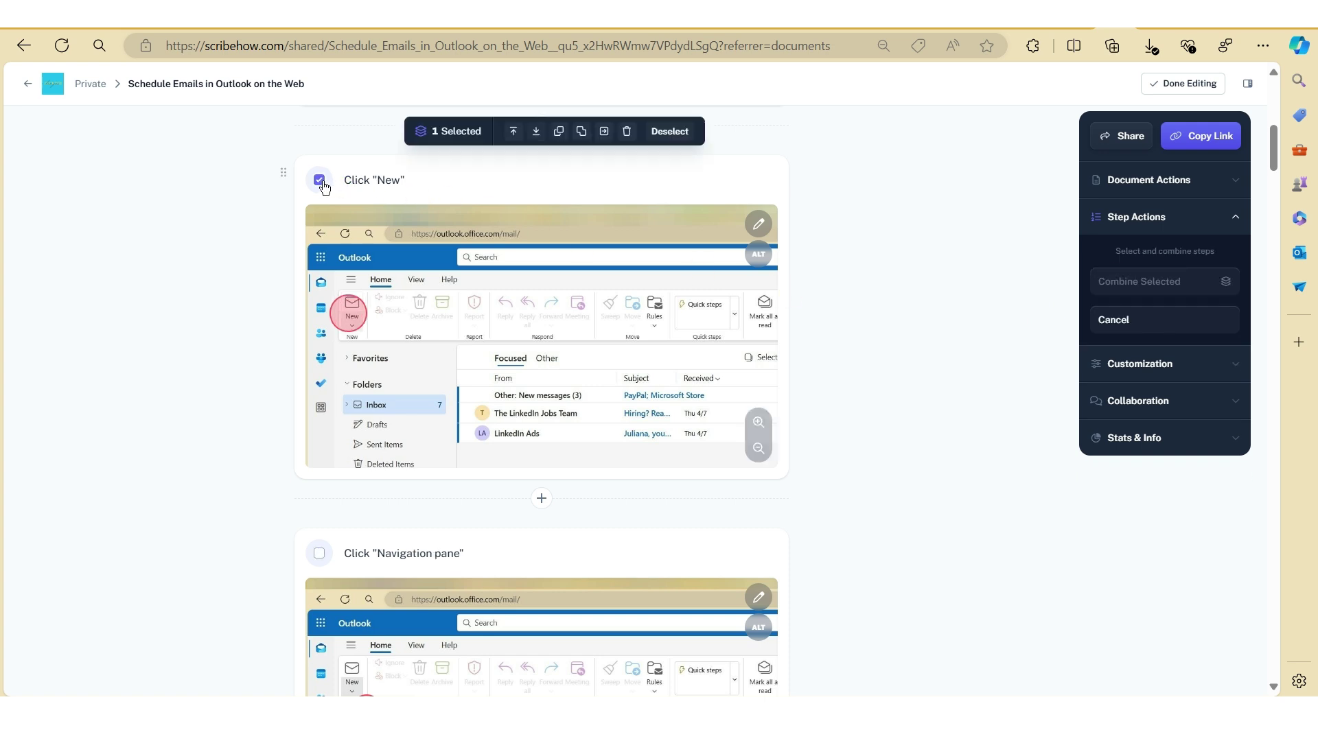
click(320, 554)
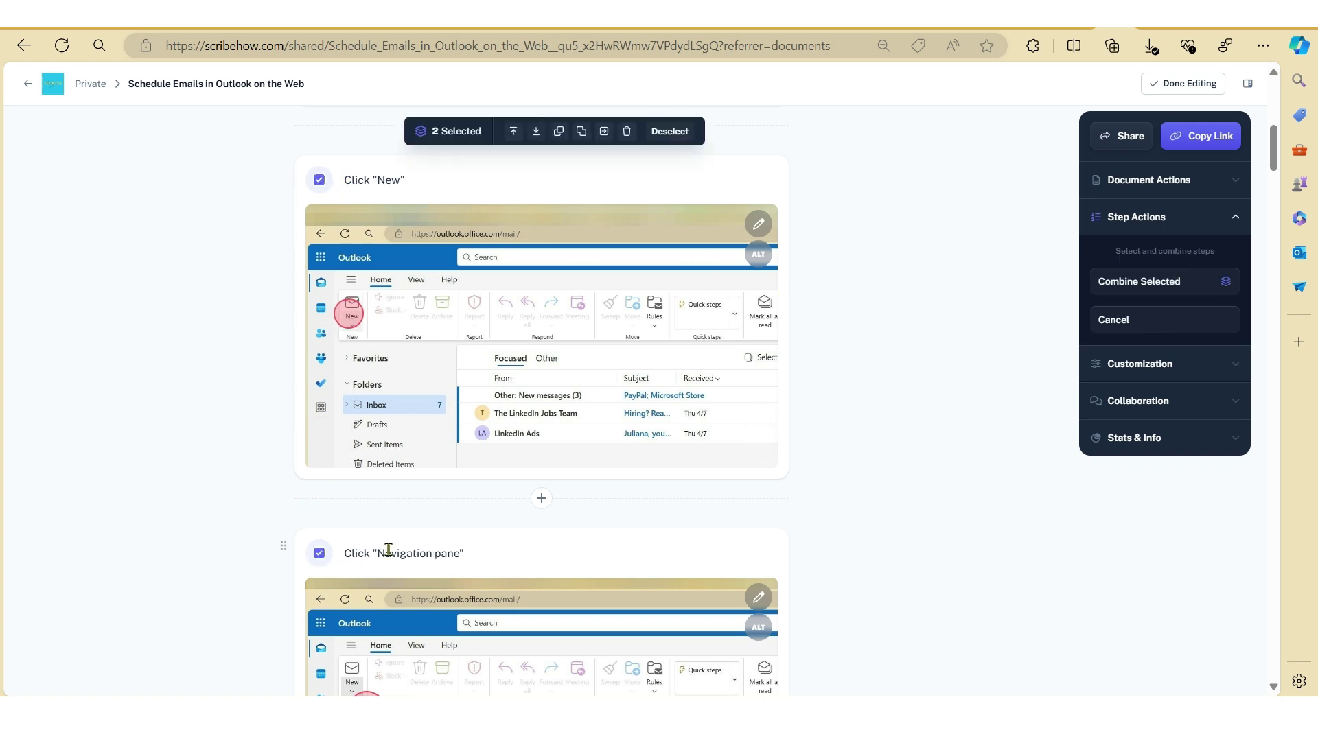
click(1121, 280)
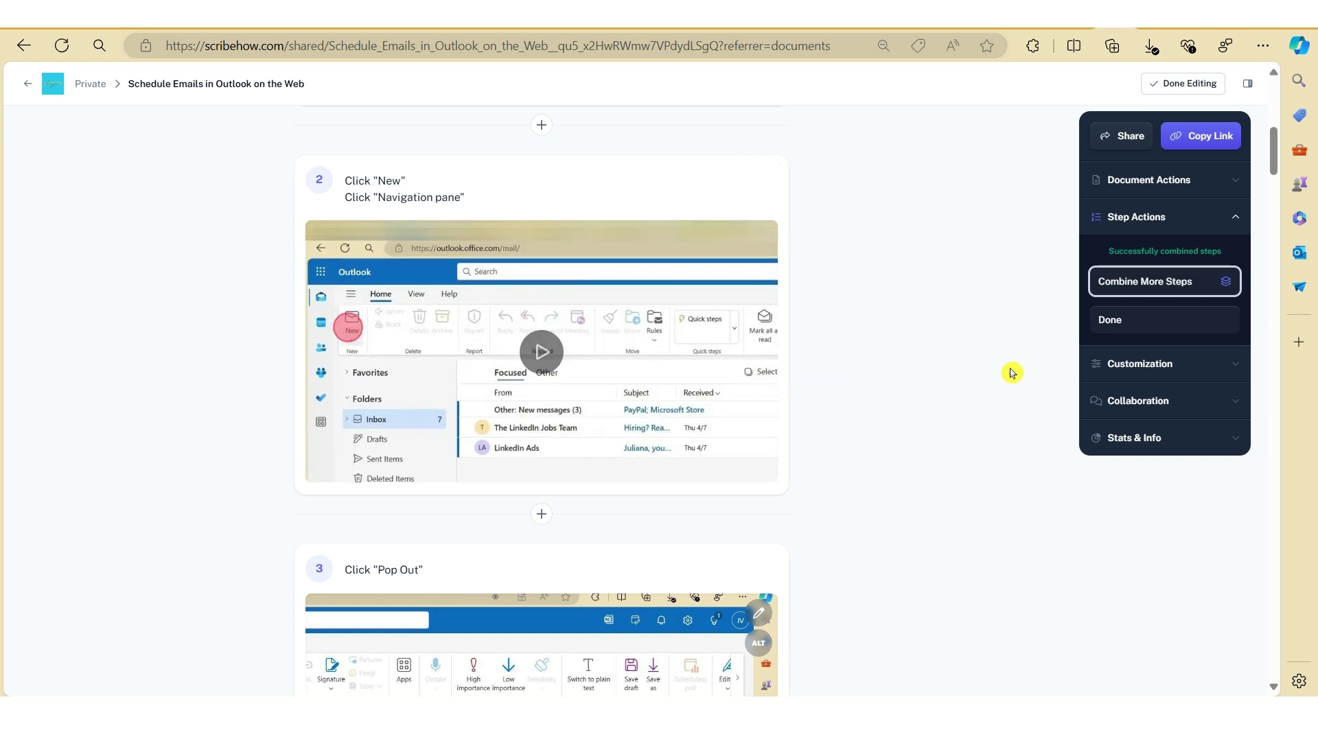
Rewrite step 2 as 'Select New > Mail to open a new email.' with New and Mail bold
click(405, 199)
key(ctrl+a)
text(Select New >)
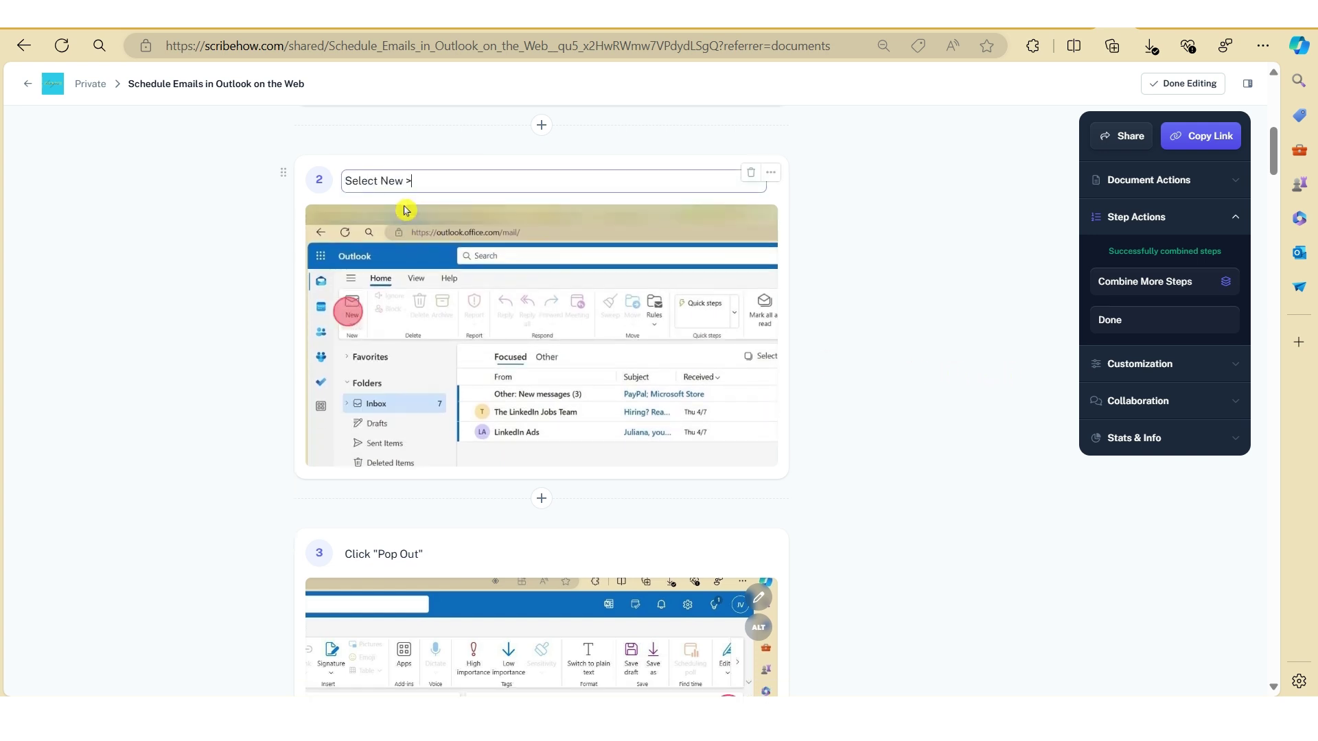
text( Mail.)
double_click(391, 181)
key(ctrl+b)
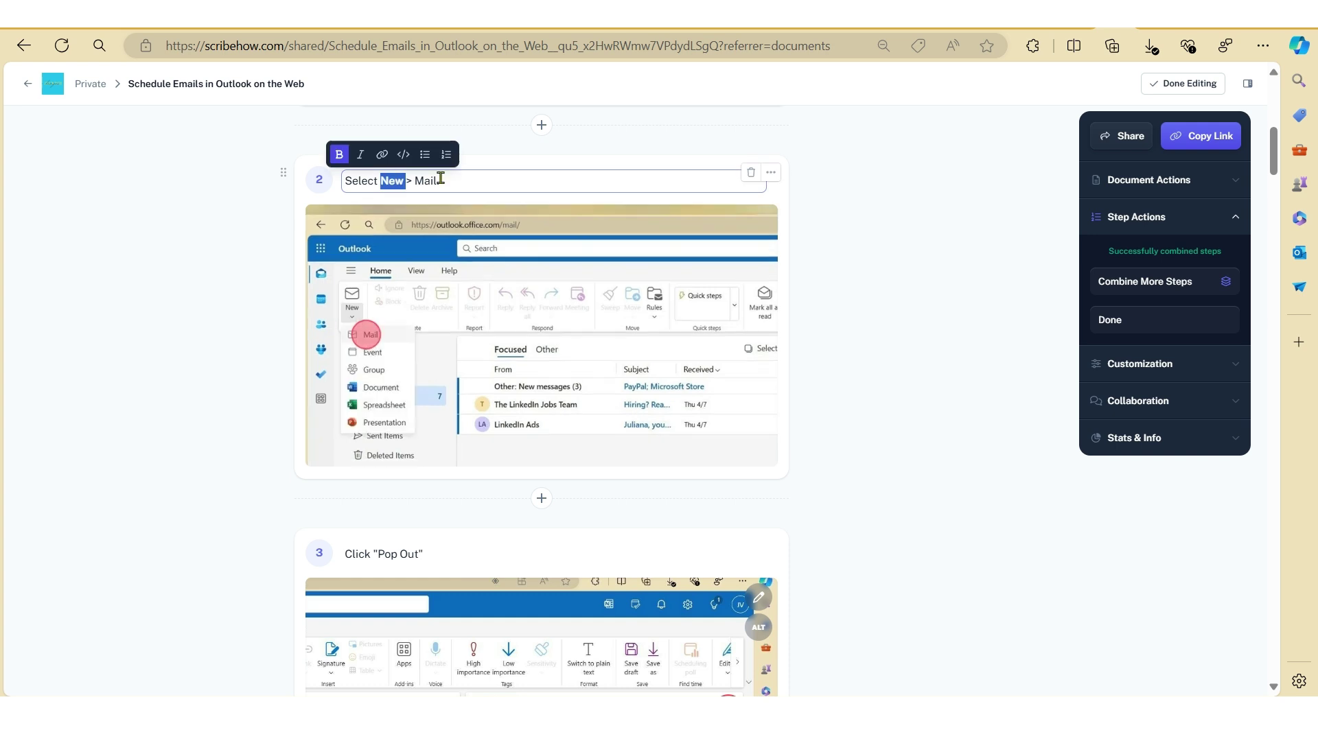
double_click(426, 180)
key(ctrl+b)
key(Right)
text(to open a new email)
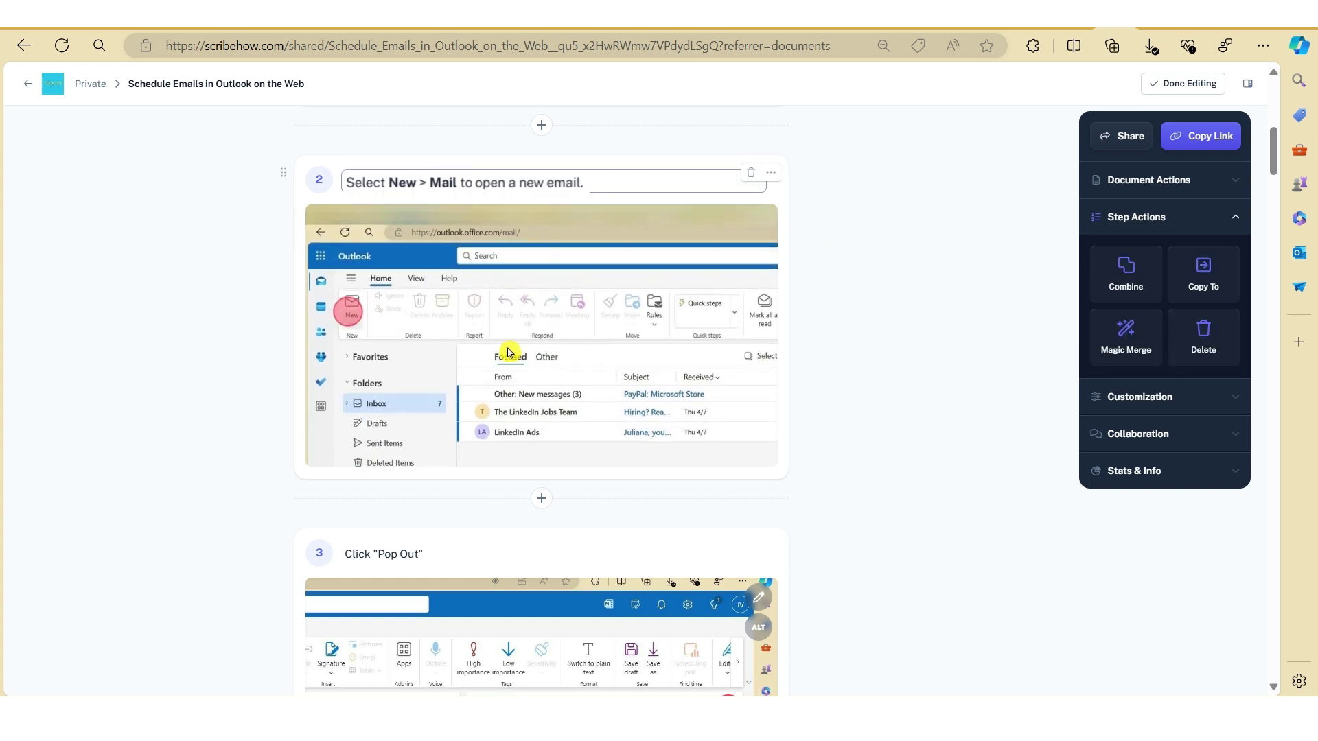
click(931, 257)
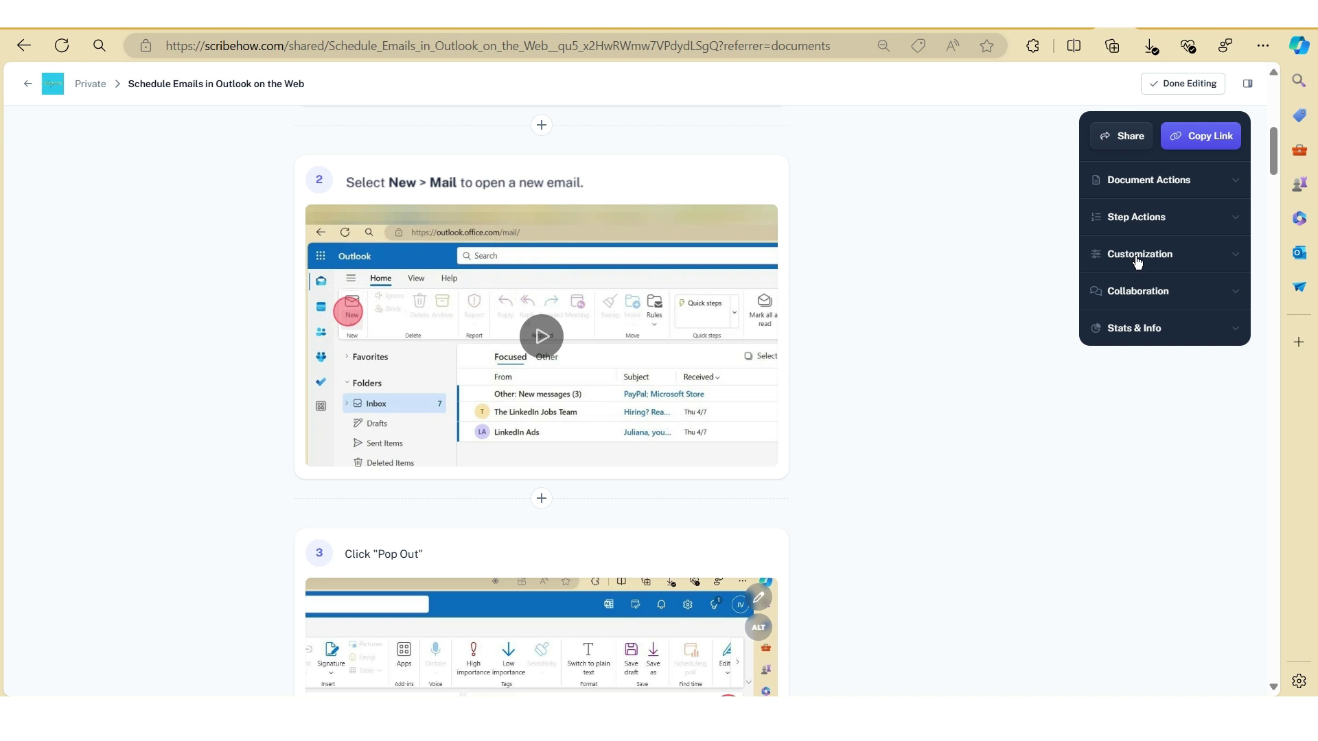
Set the guide's click target color to orange in the Customization settings
click(1138, 261)
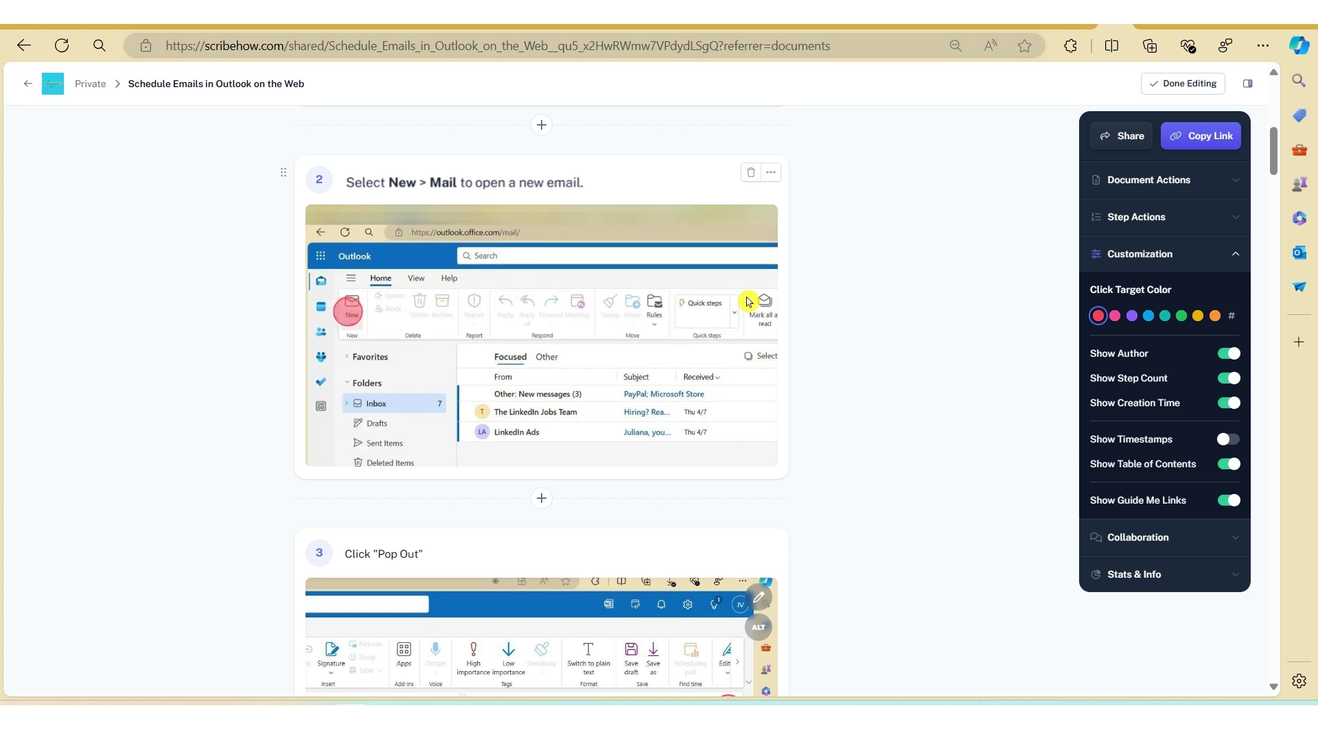
click(1215, 316)
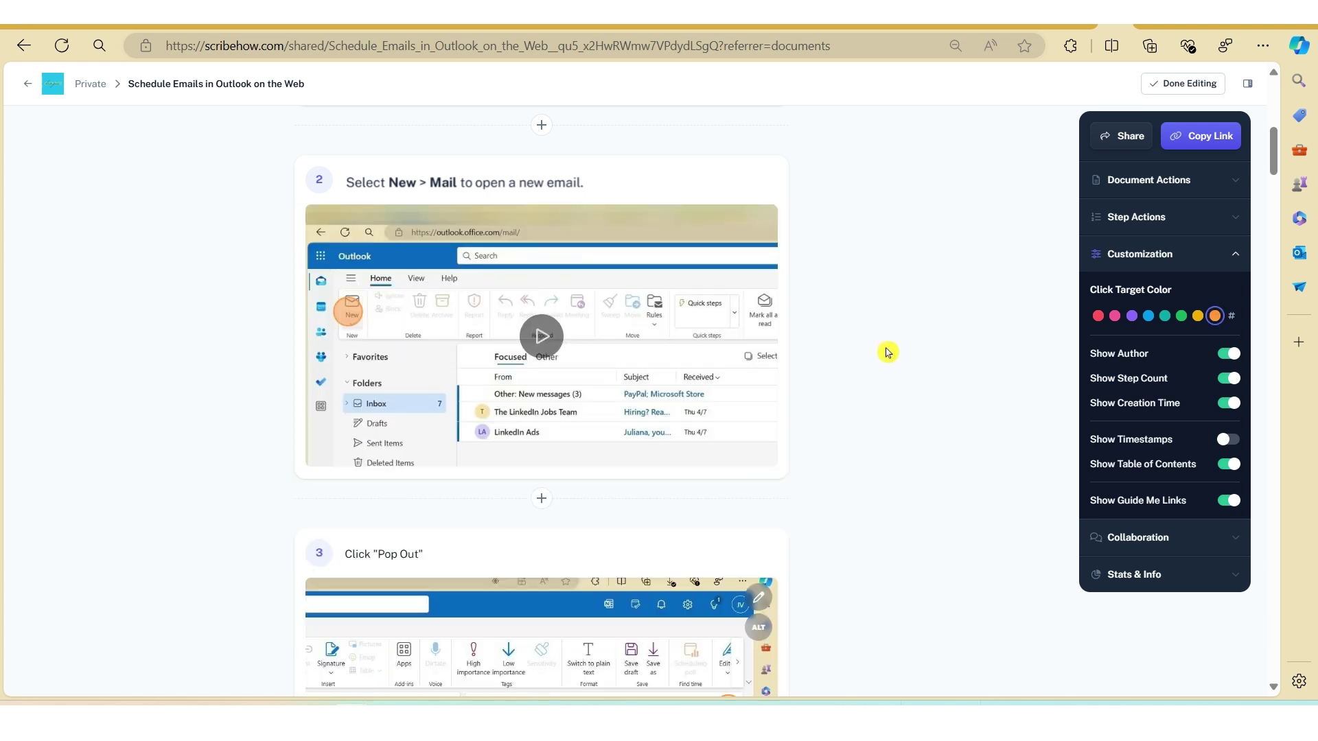
click(1233, 316)
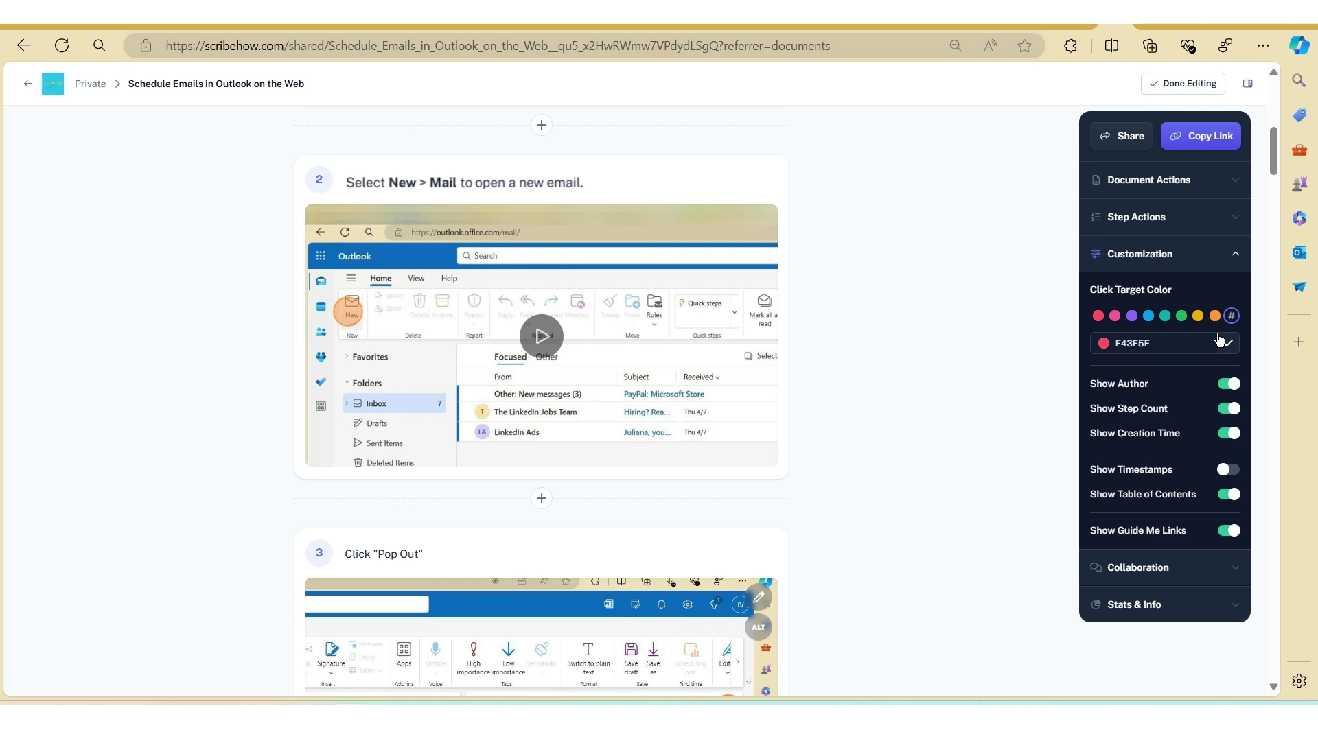
click(1220, 339)
scroll(812, 407, up, 10)
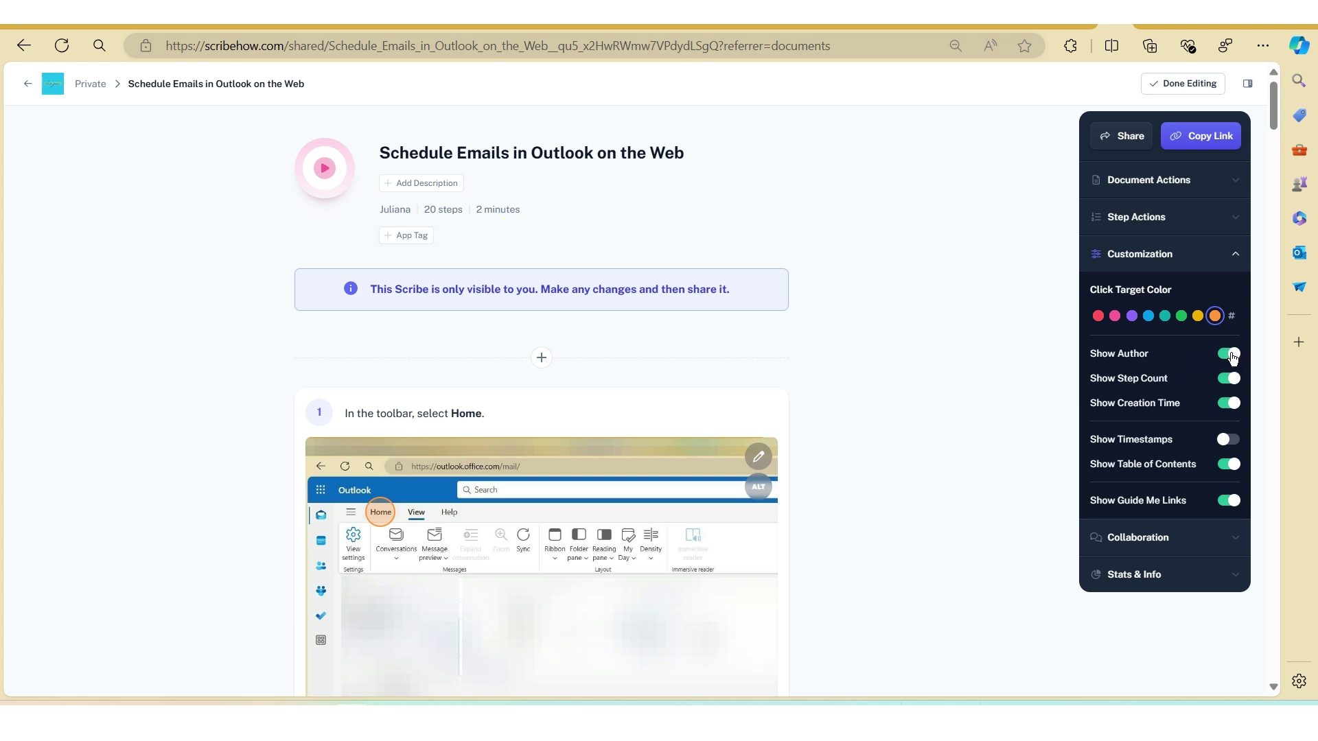
click(1230, 354)
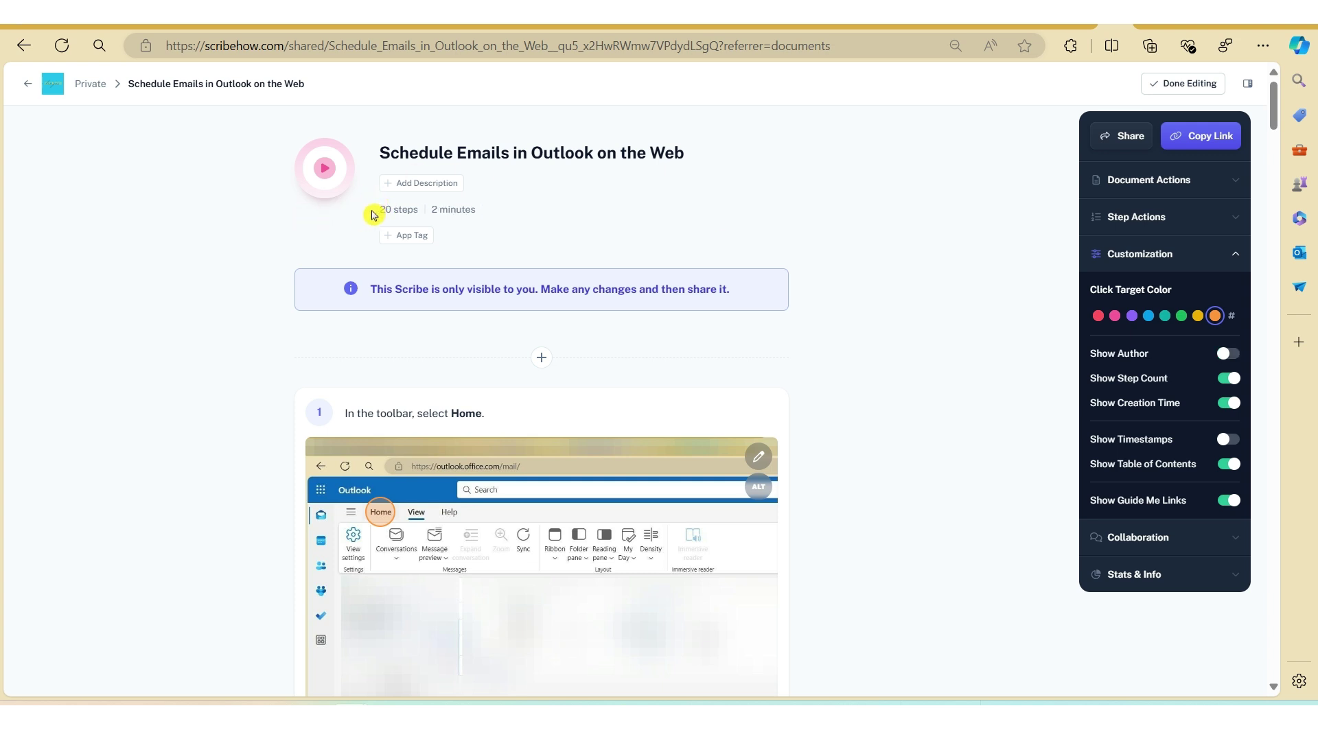
click(1230, 379)
click(1232, 405)
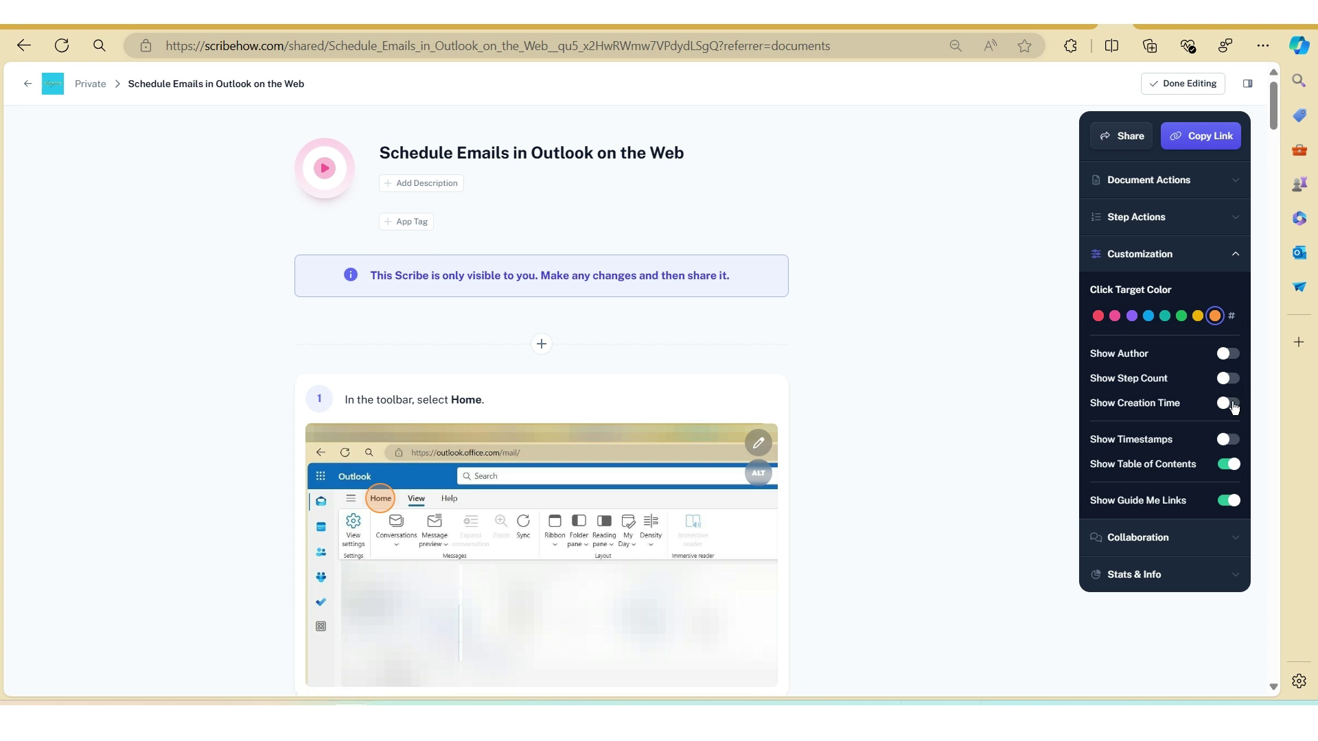
click(1232, 356)
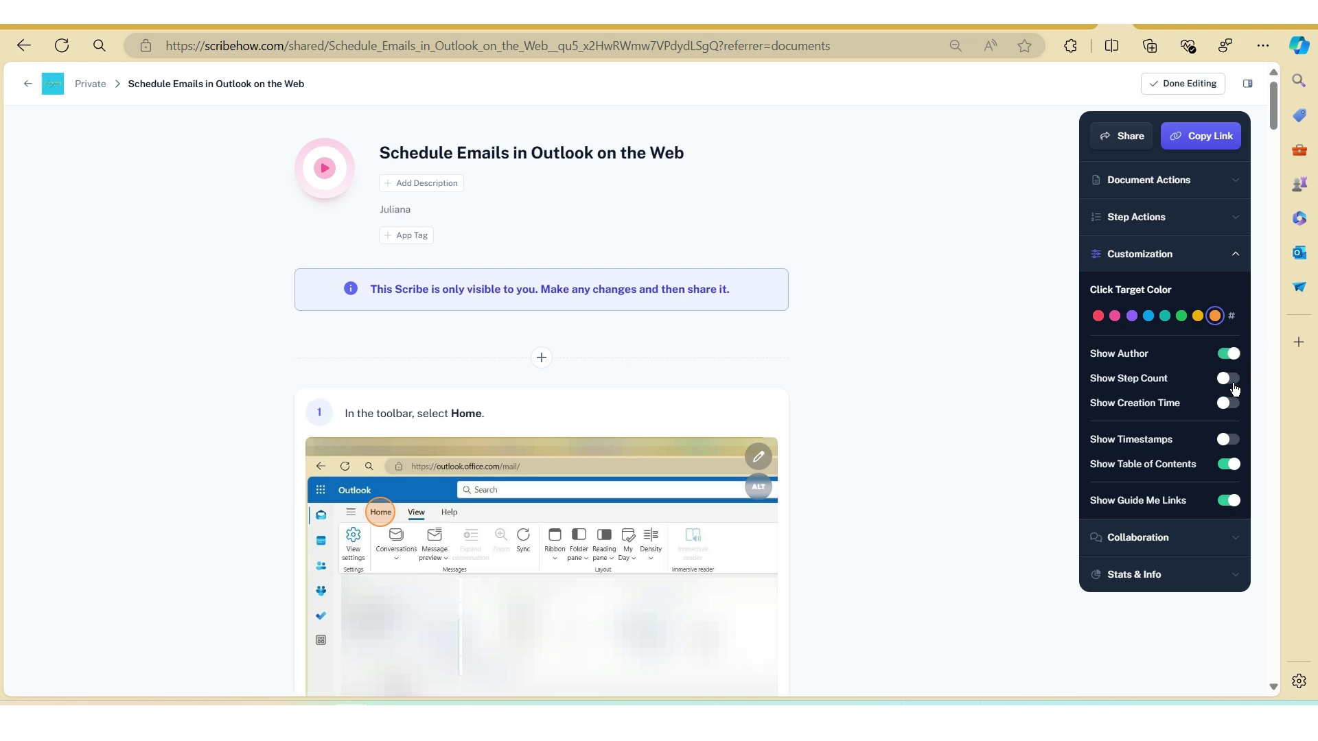
click(1233, 384)
click(1233, 407)
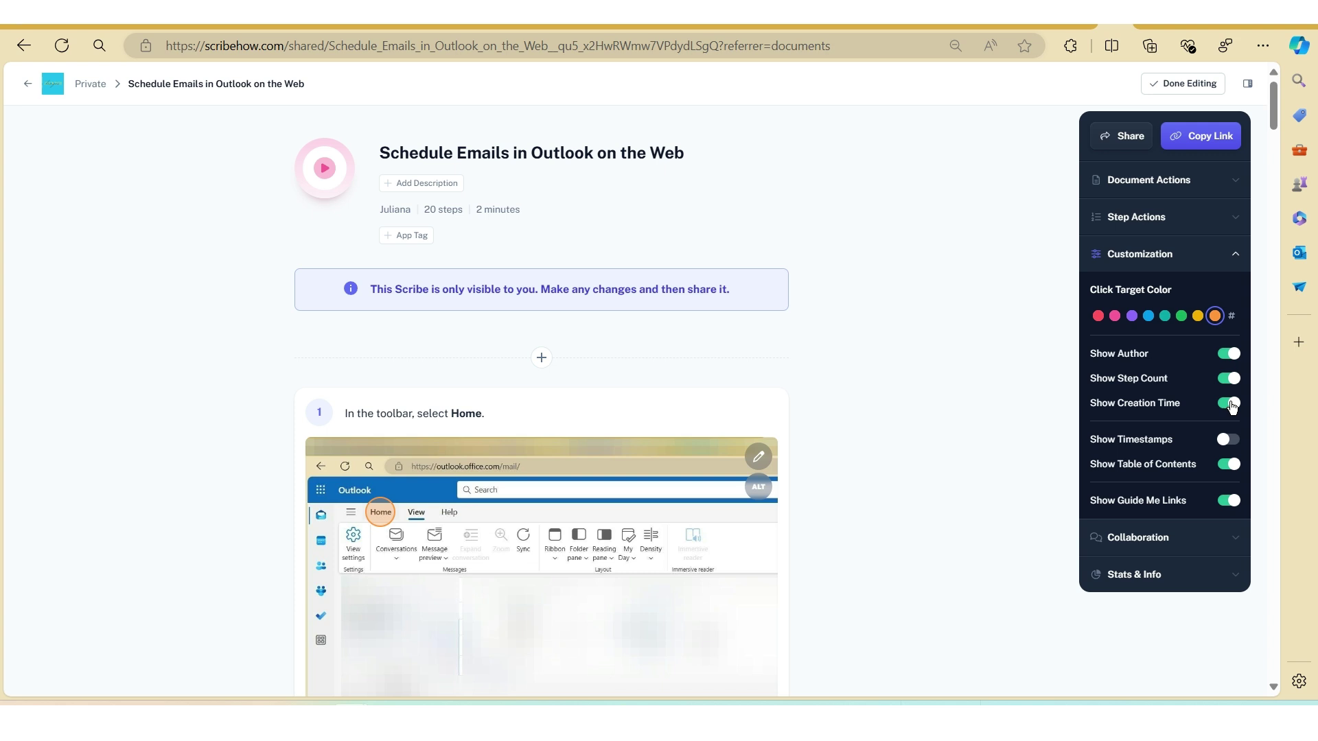